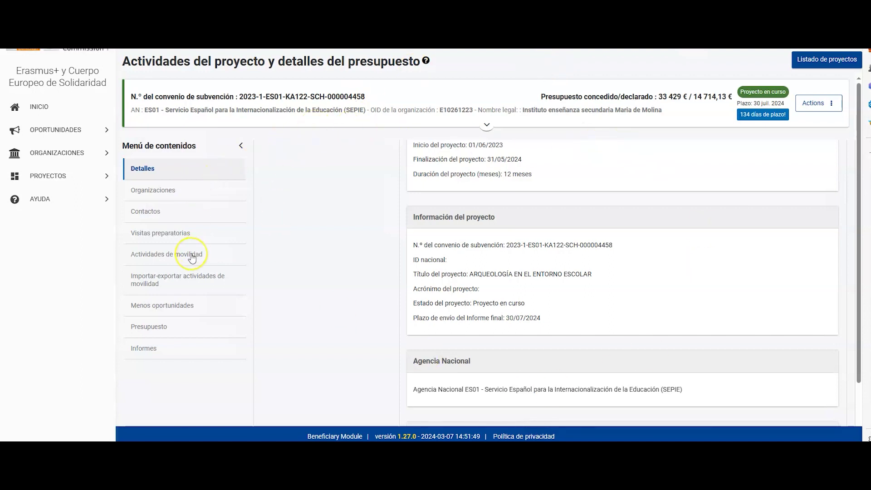
Review the four partner organisations and look over the new-organisation form without saving
left_click(163, 194)
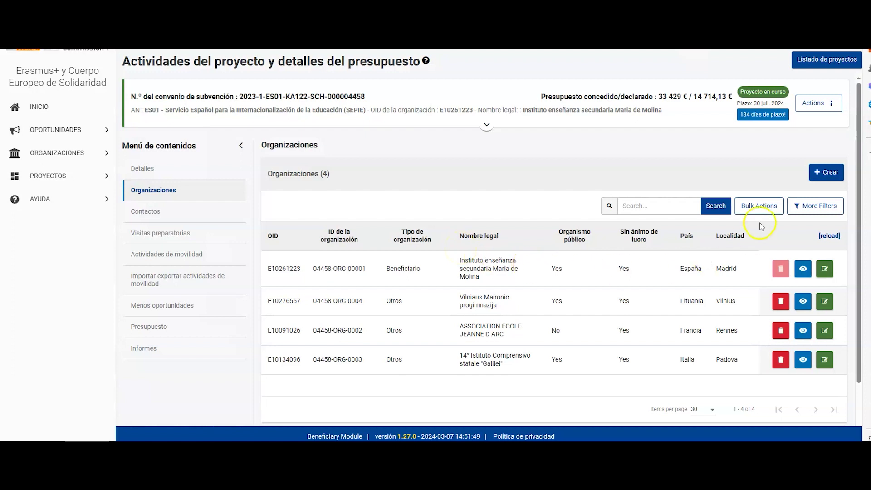
left_click(826, 172)
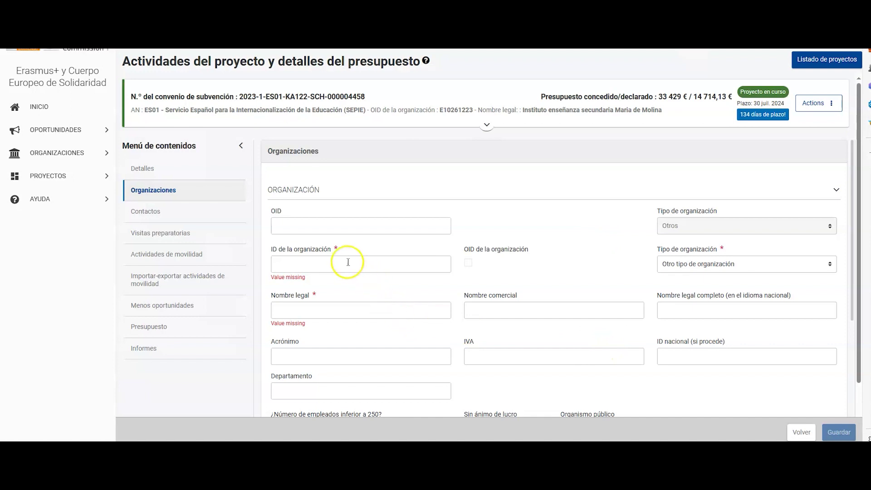
scroll(495, 277, "down", 1)
scroll(494, 276, "down", 1)
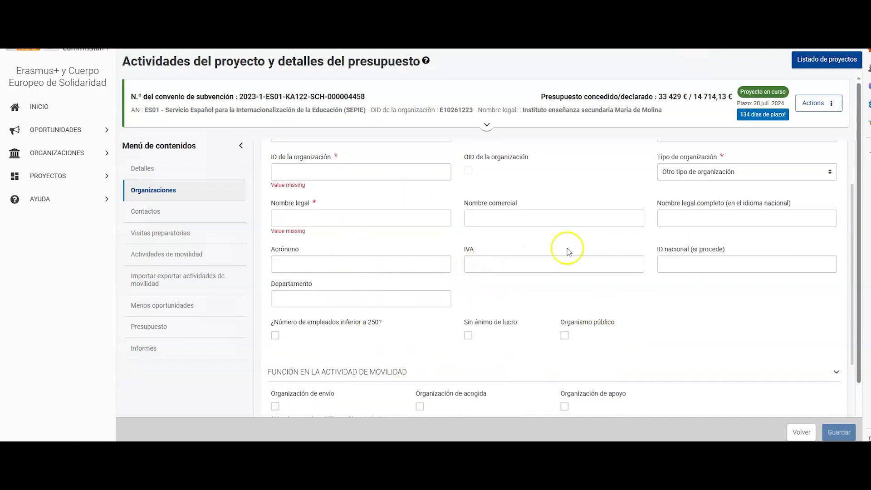
scroll(540, 226, "up", 1)
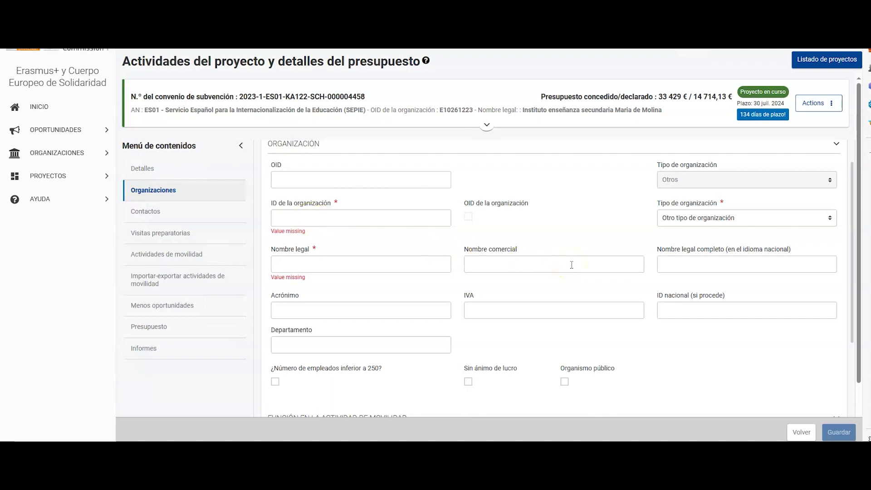
scroll(570, 266, "down", 1)
scroll(556, 272, "down", 2)
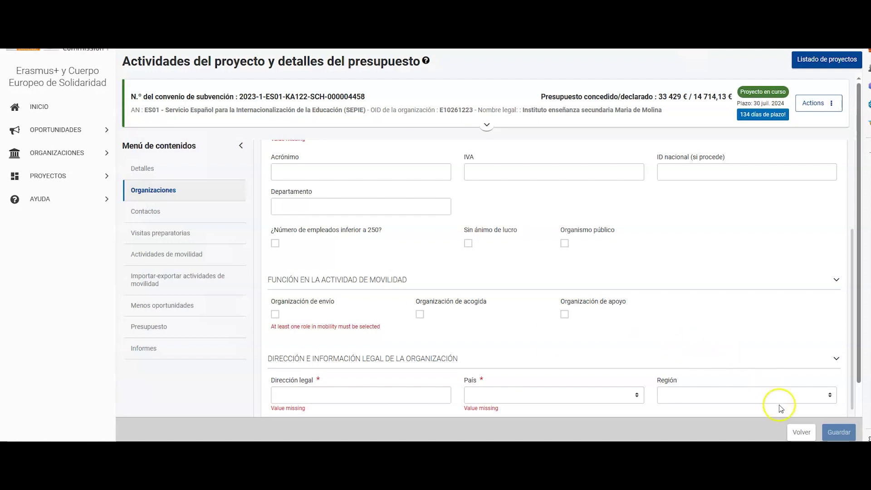
left_click(795, 433)
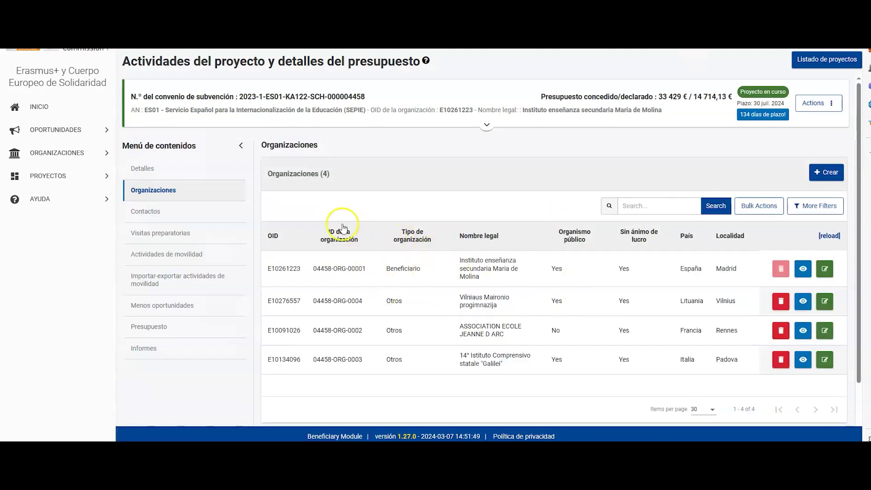
Open preparatory visit PV1 to France: 2 people at 575,00 € each, 1 150,00 € total
left_click(161, 234)
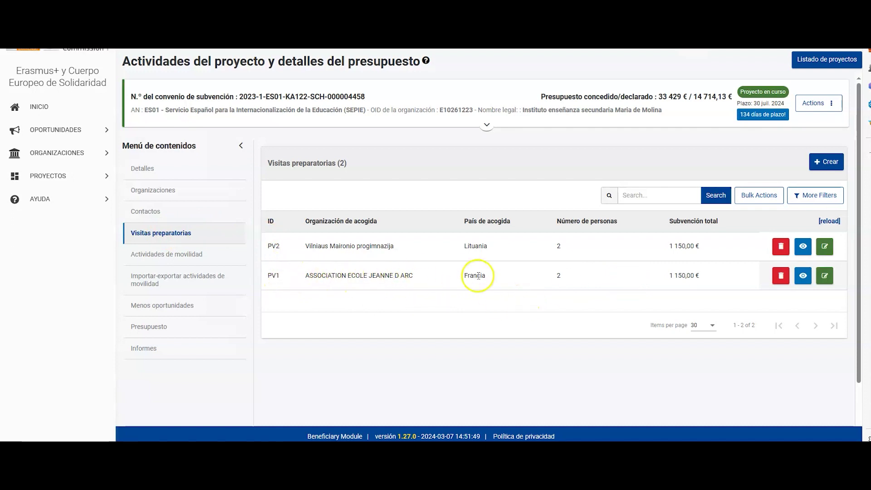
left_click(802, 276)
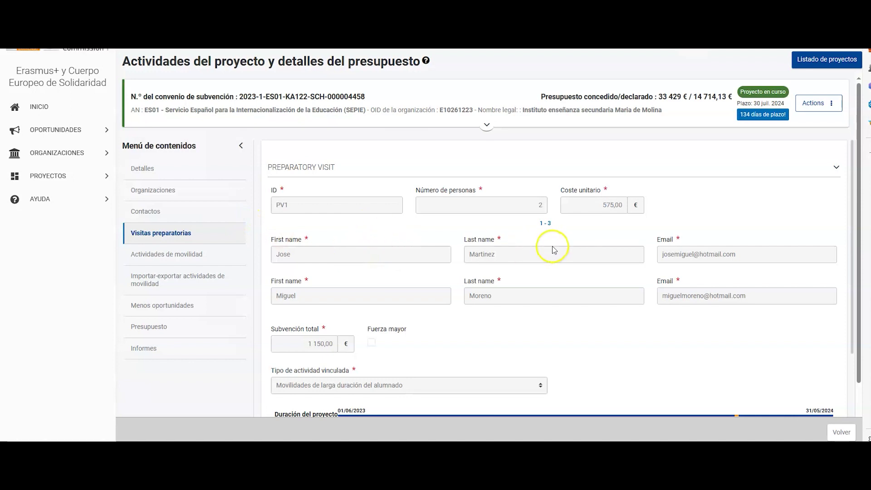
scroll(553, 243, "down", 1)
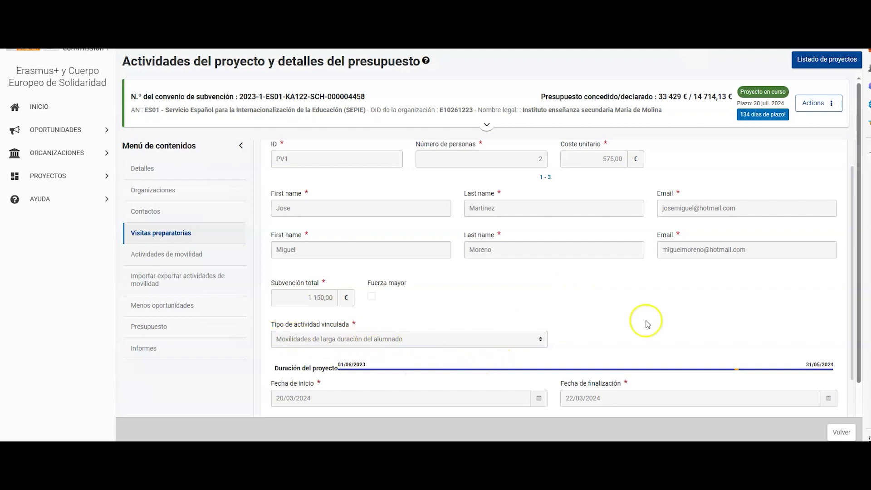
scroll(635, 297, "down", 4)
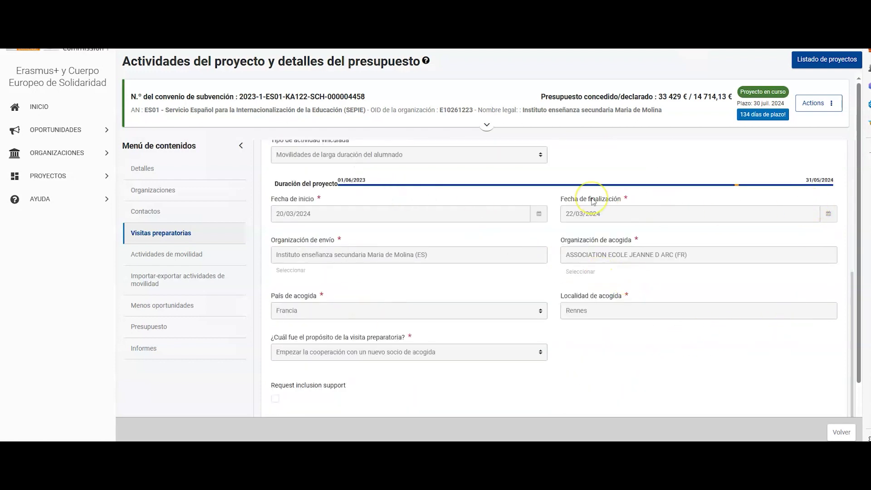
scroll(544, 232, "down", 1)
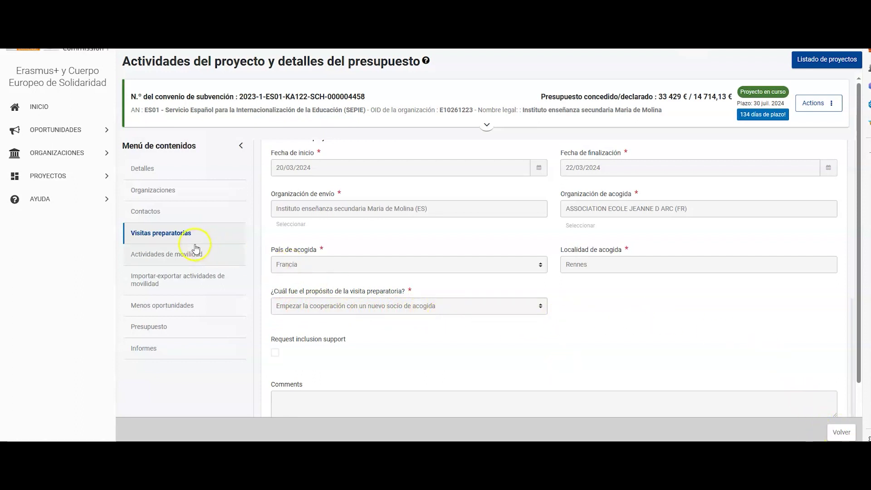
Start a new mobility draft of type Movilidades de larga duración del alumnado
left_click(187, 257)
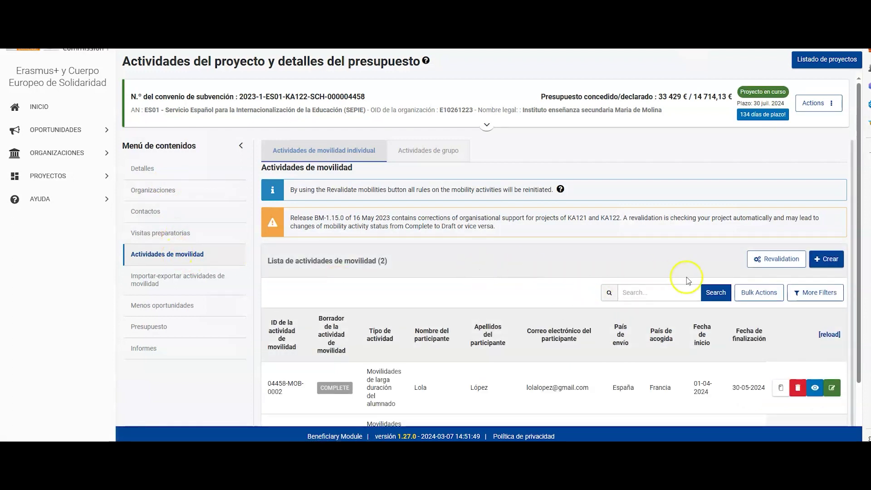
scroll(651, 260, "down", 1)
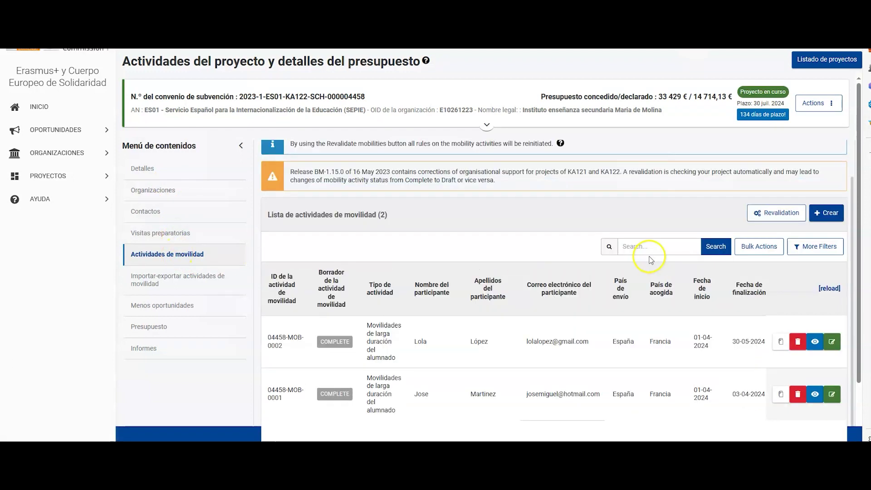
left_click(821, 213)
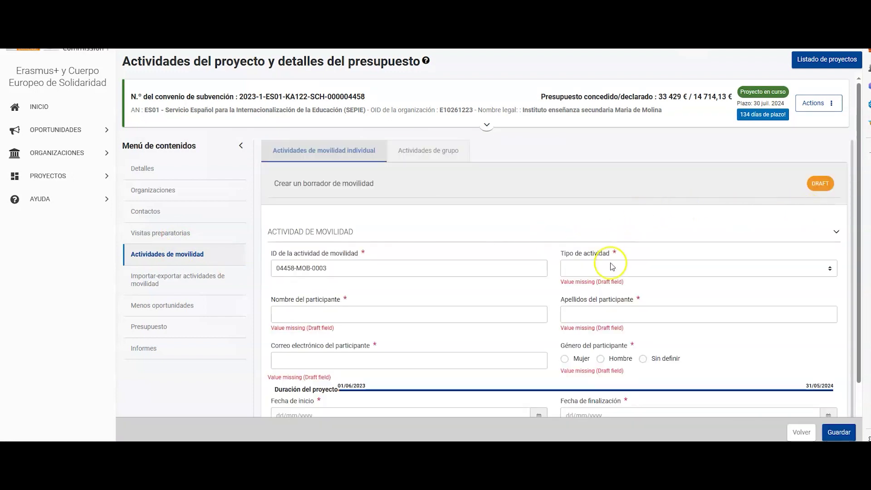
left_click(611, 266)
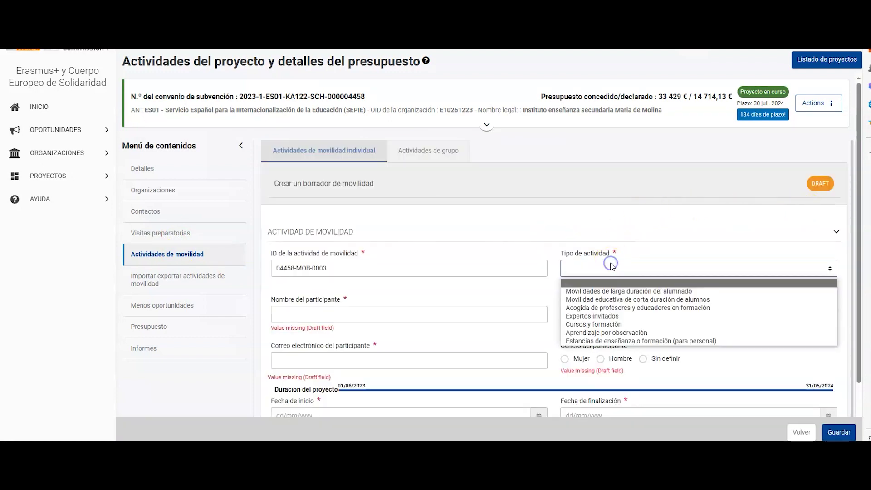
left_click(614, 290)
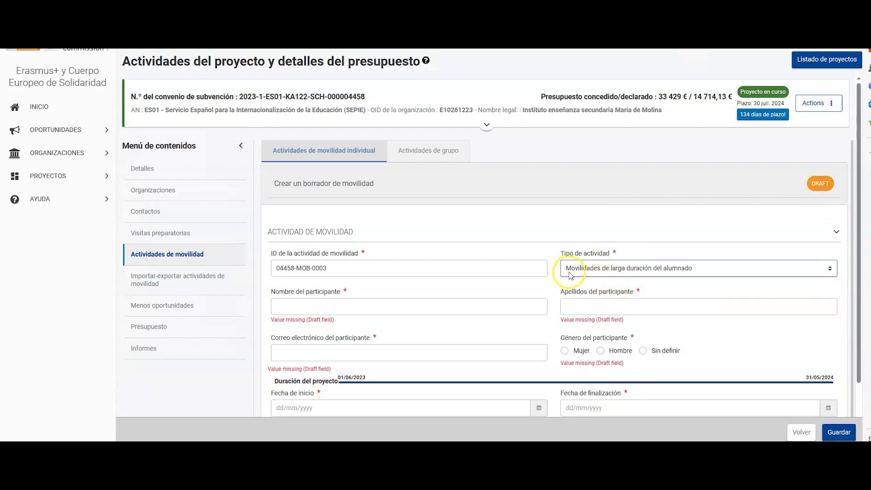
Enter the participant's first name, surname, e-mail address and gender Mujer
scroll(459, 220, "down", 3)
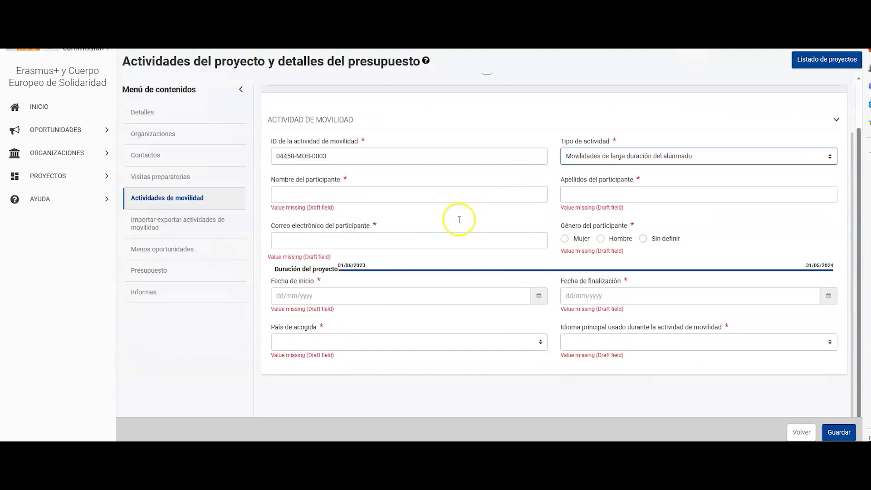
left_click(422, 193)
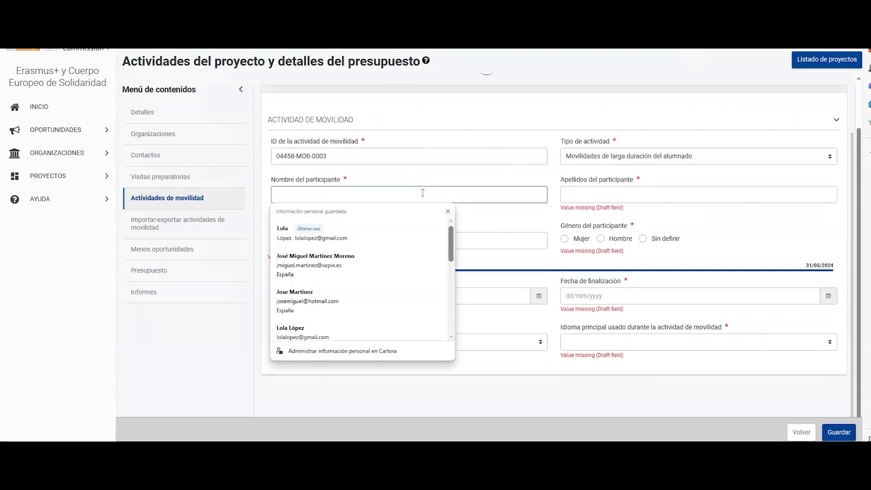
type("Pepa")
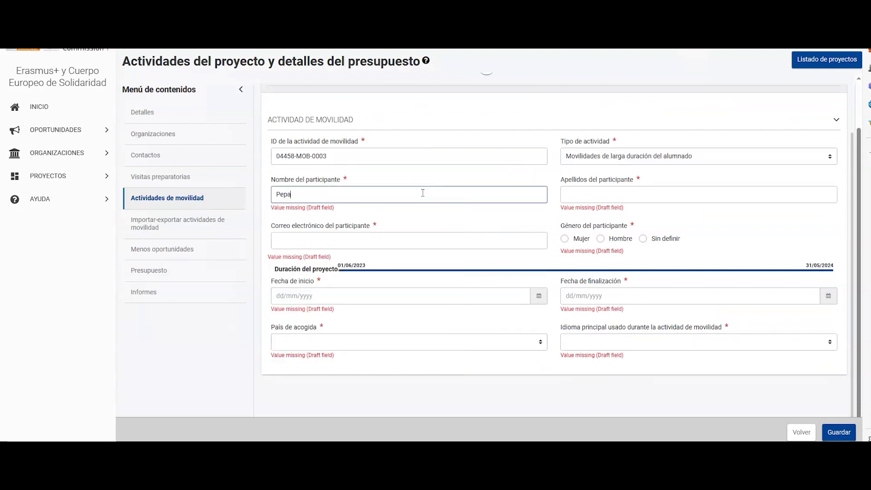
key("Tab")
type("L")
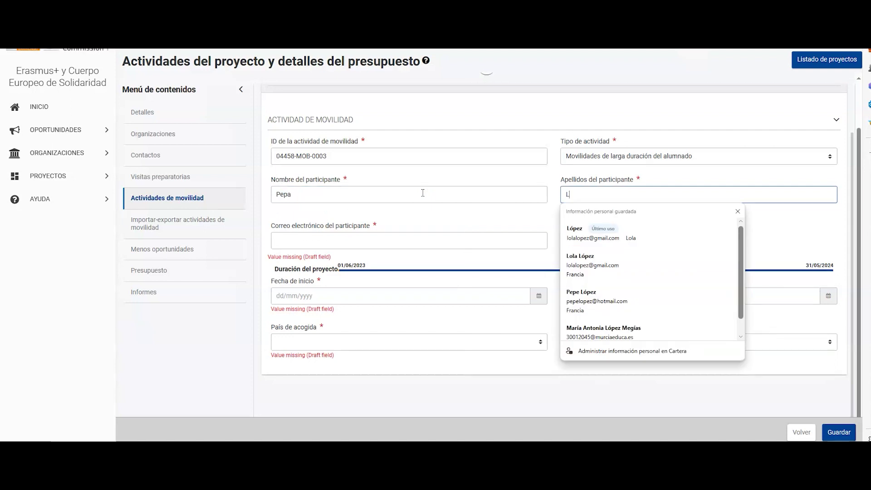
left_click(293, 240)
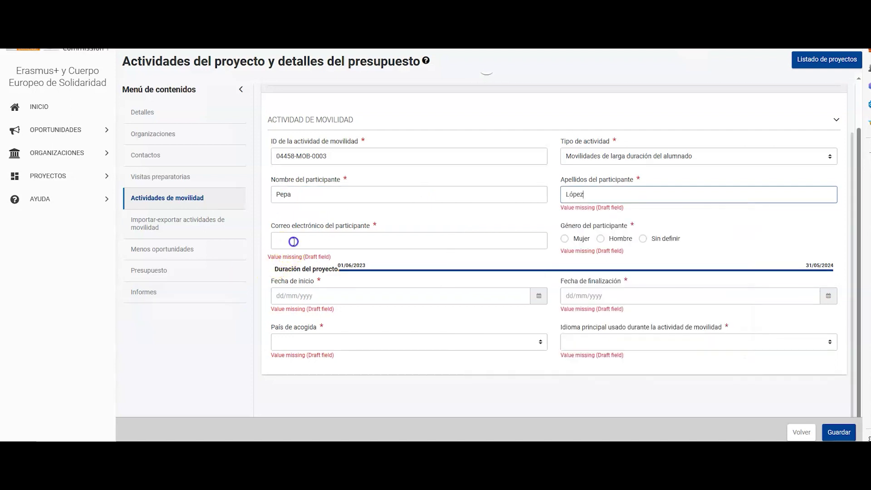
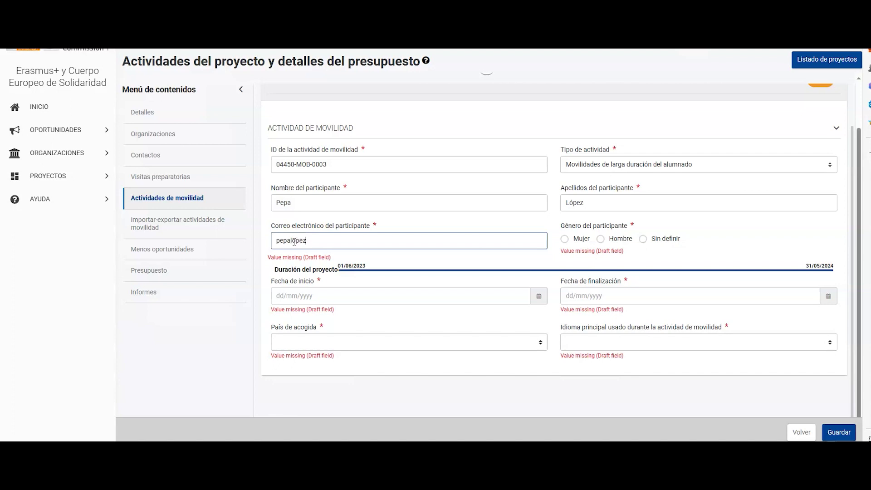
key("Tab")
left_click(564, 240)
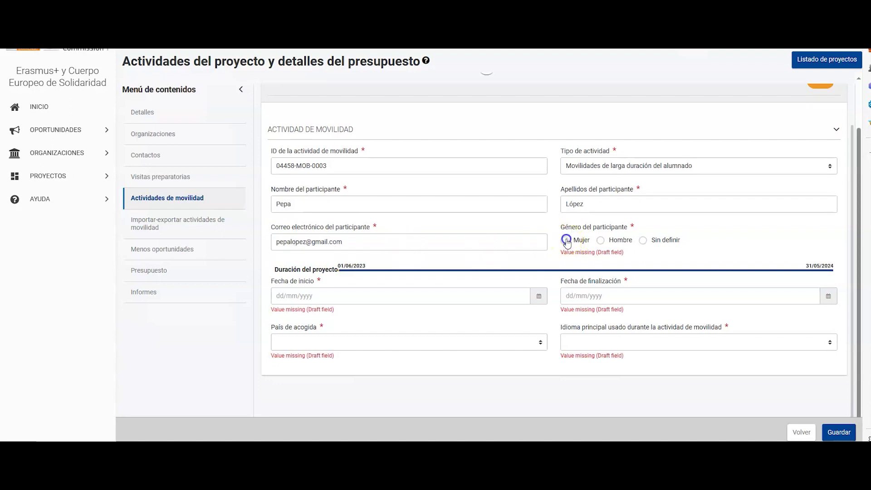
Set the activity dates from 01/04/2024 to 30/05/2024
left_click(537, 296)
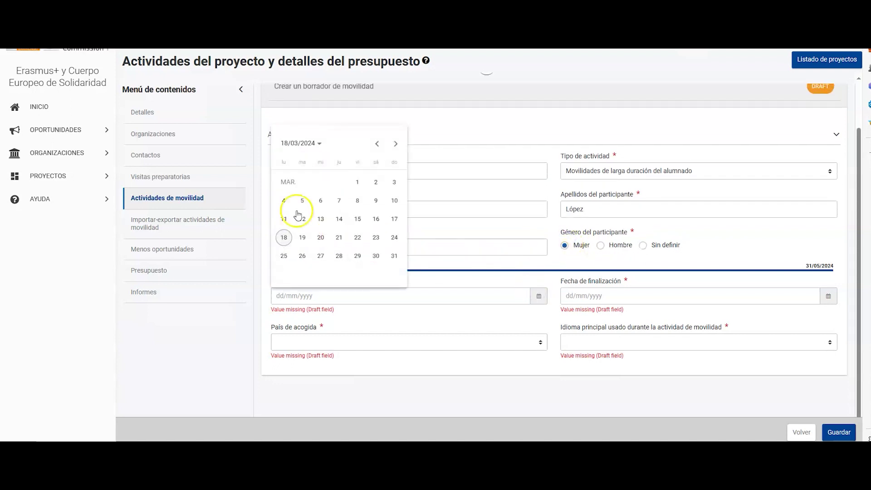
left_click(395, 145)
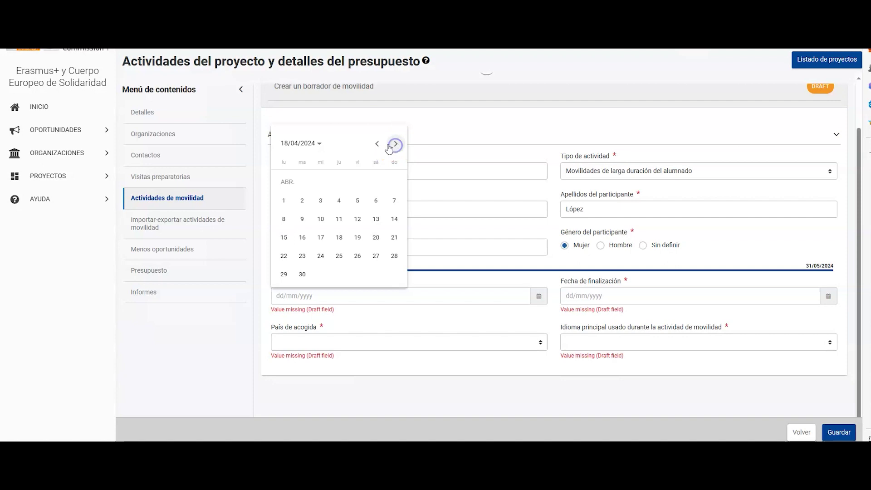
left_click(284, 200)
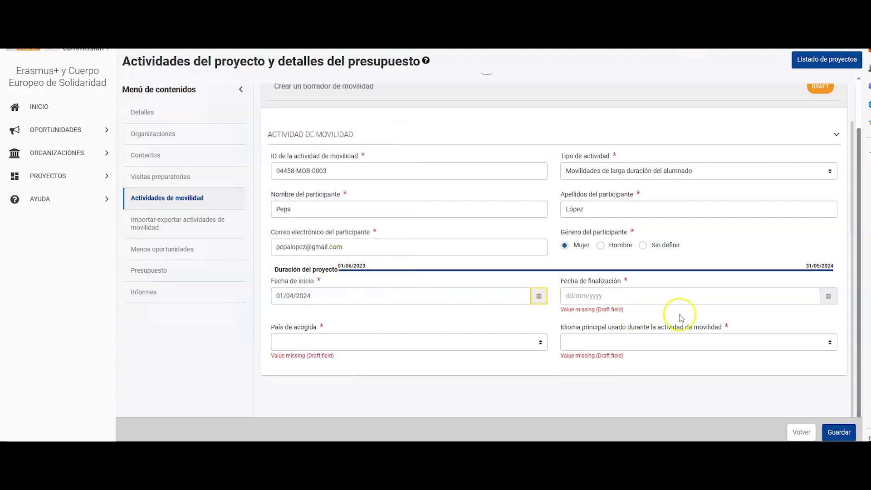
left_click(827, 296)
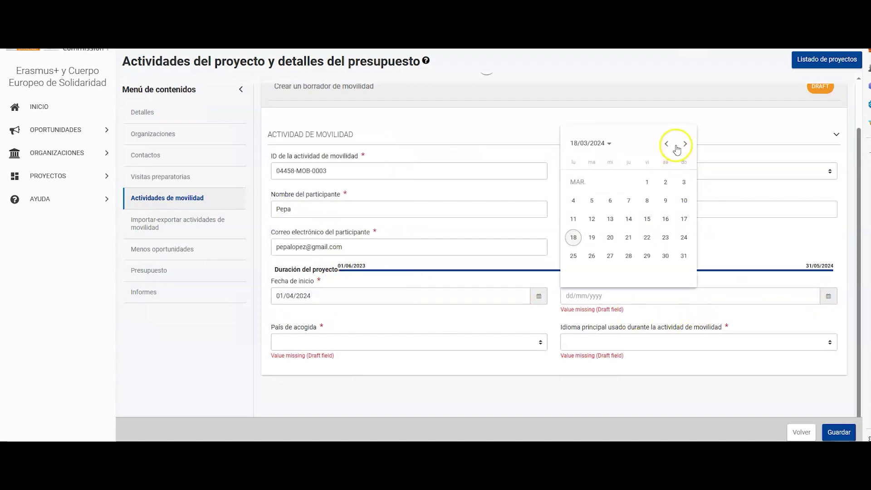
left_click(683, 141)
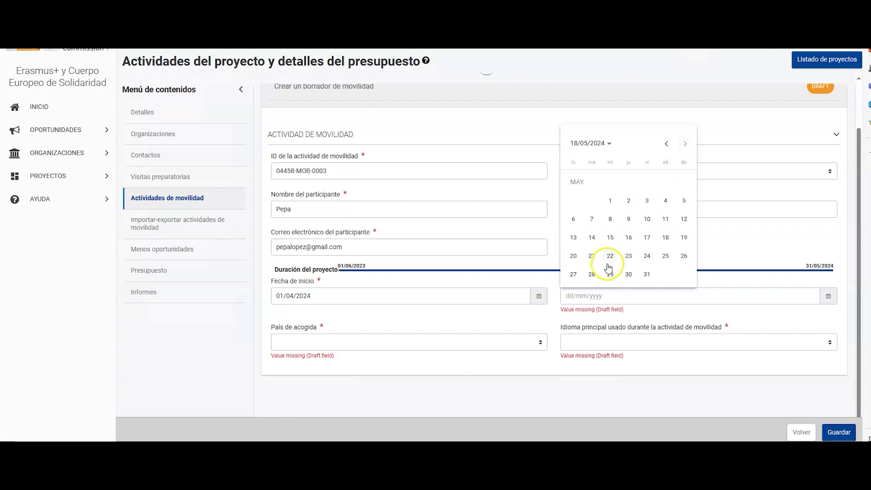
left_click(628, 274)
Set host country Francia and main language Francés, then save the draft
left_click(541, 342)
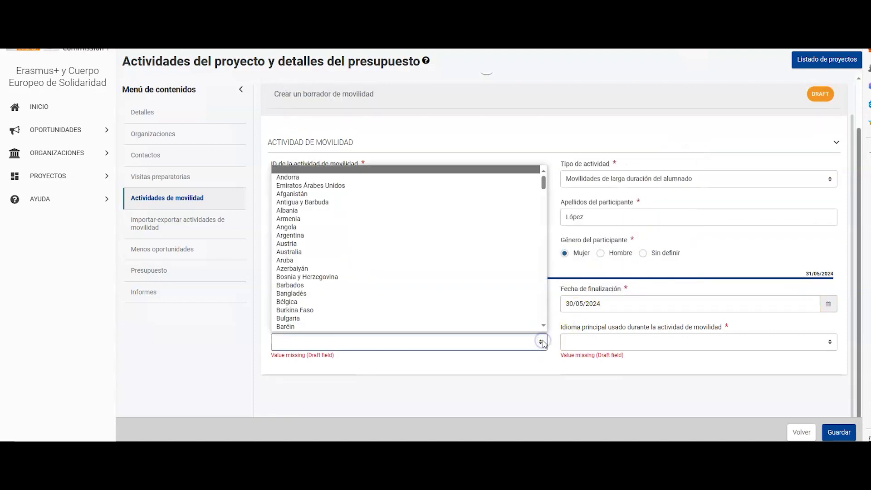
key("f")
scroll(363, 311, "down", 2)
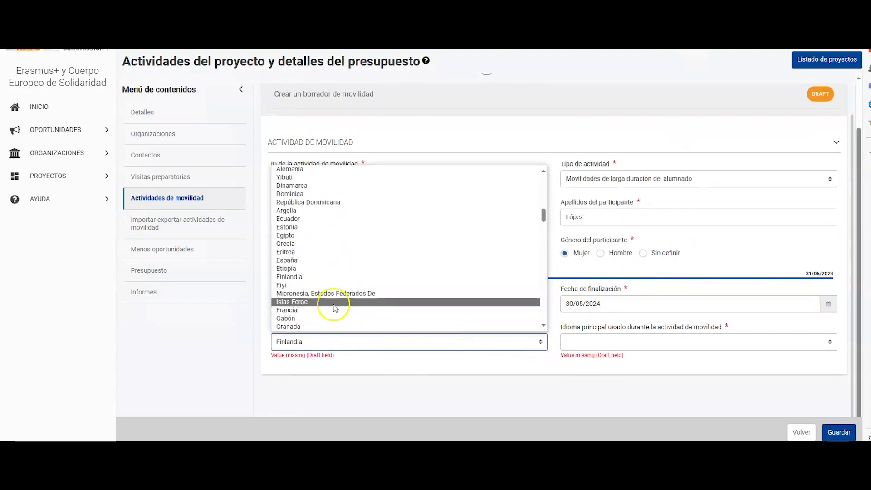
left_click(322, 285)
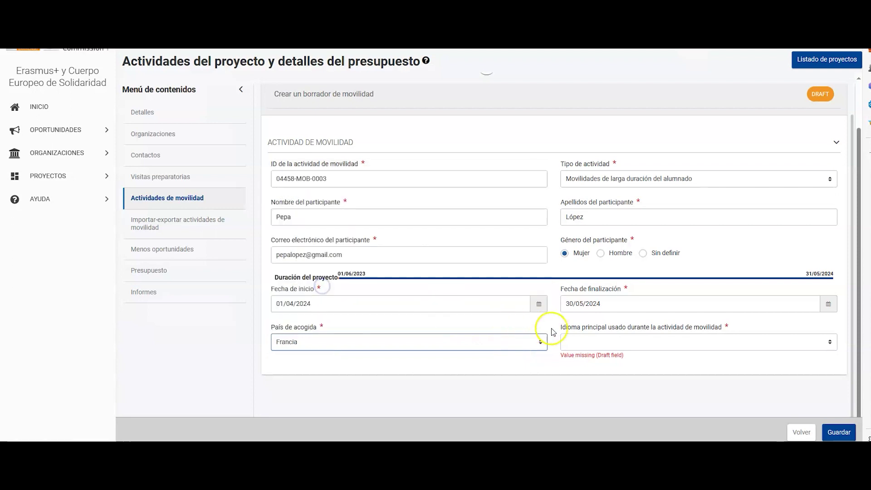
left_click(585, 341)
key("f")
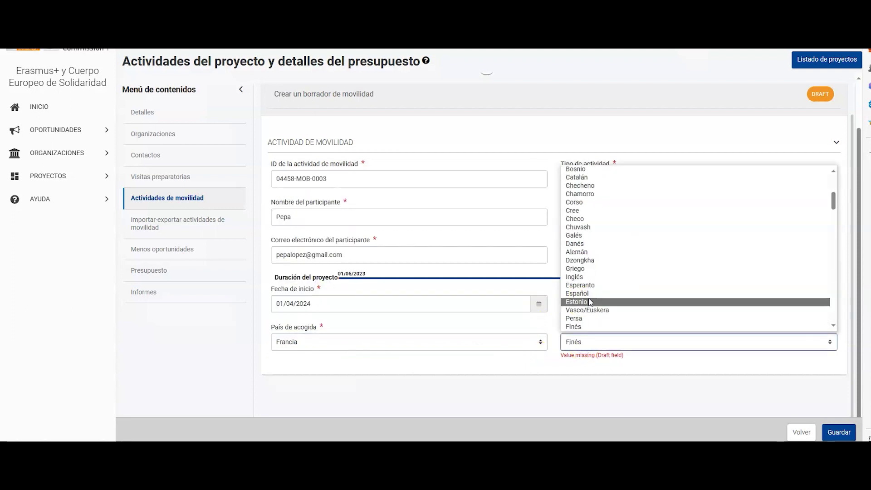
left_click(590, 327)
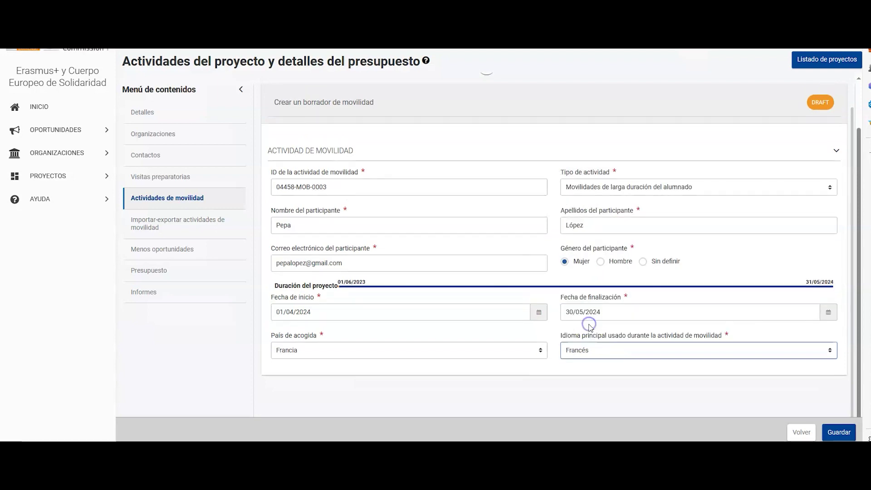
left_click(839, 433)
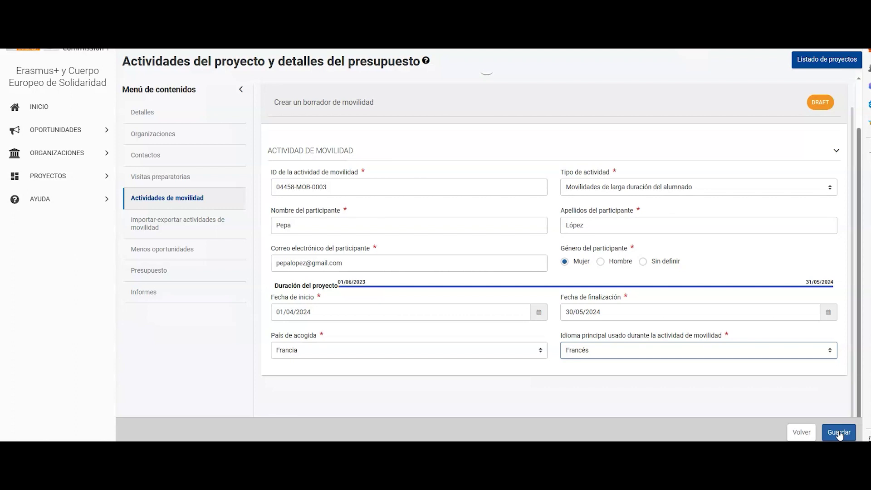
Save the draft and add Ciudadanía activa as an improved key competence
left_click(839, 433)
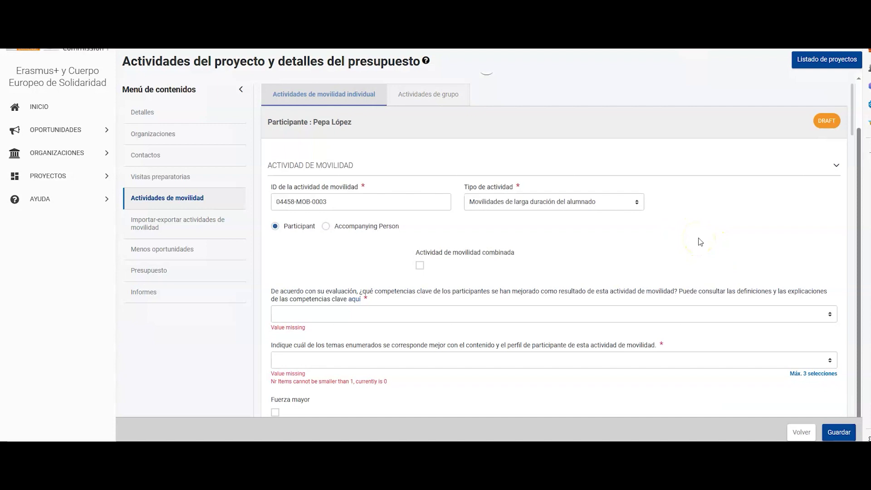
left_click(618, 314)
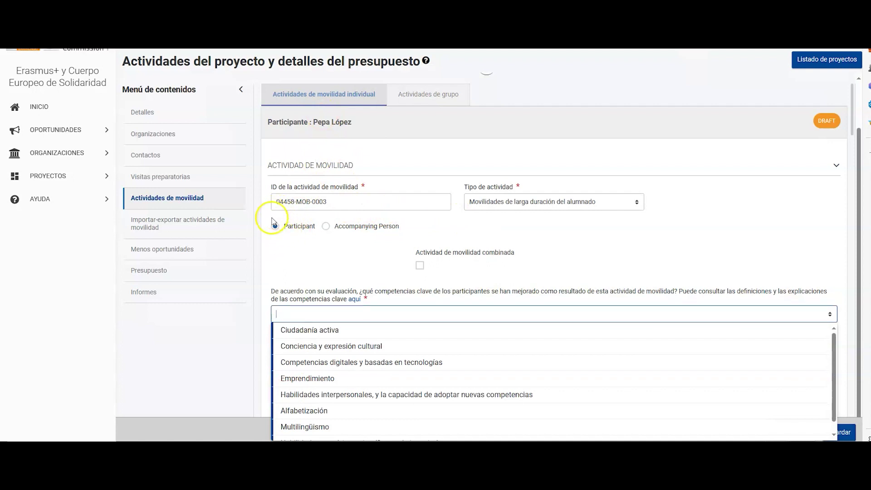
left_click(367, 330)
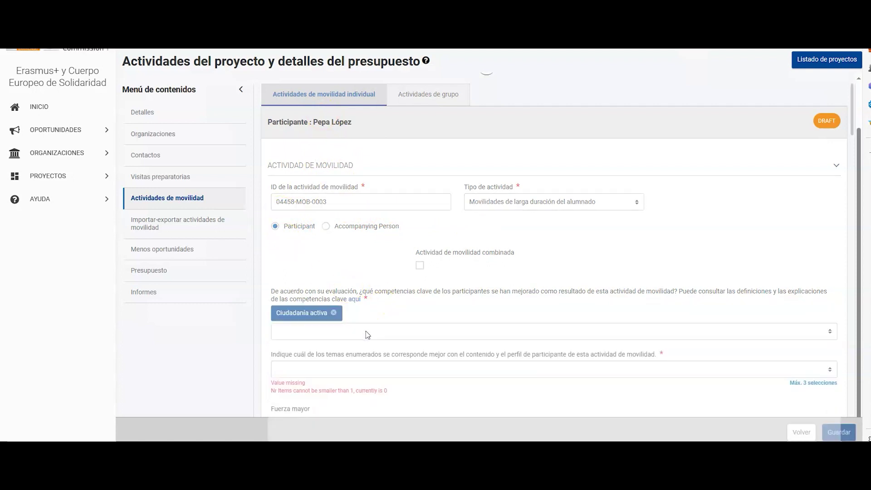
left_click(366, 332)
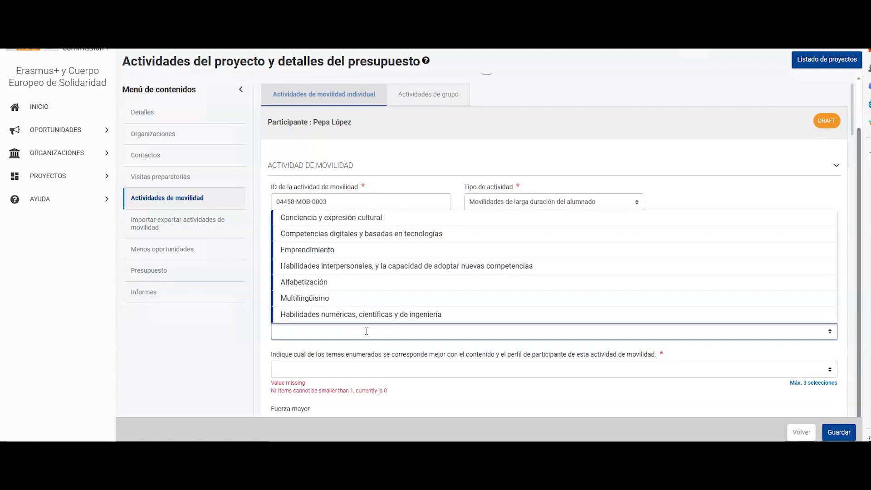
Choose Medio ambiente y cambio climático as the activity topic
left_click(381, 369)
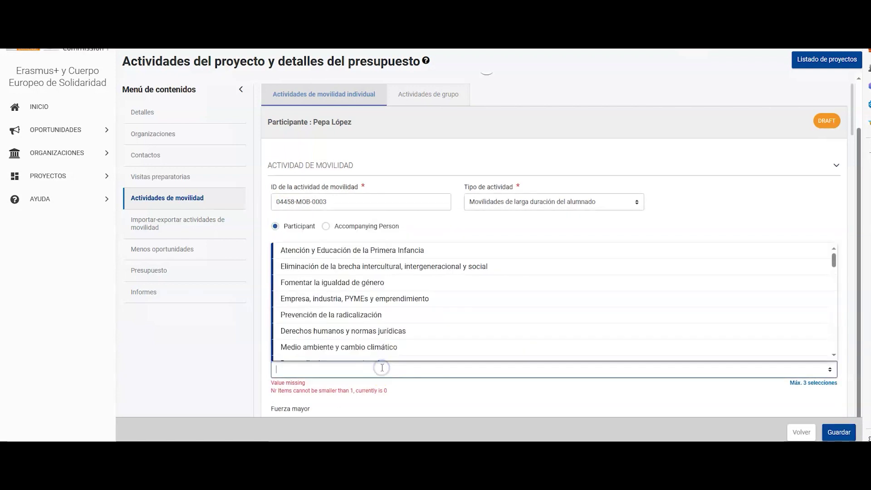
left_click(363, 347)
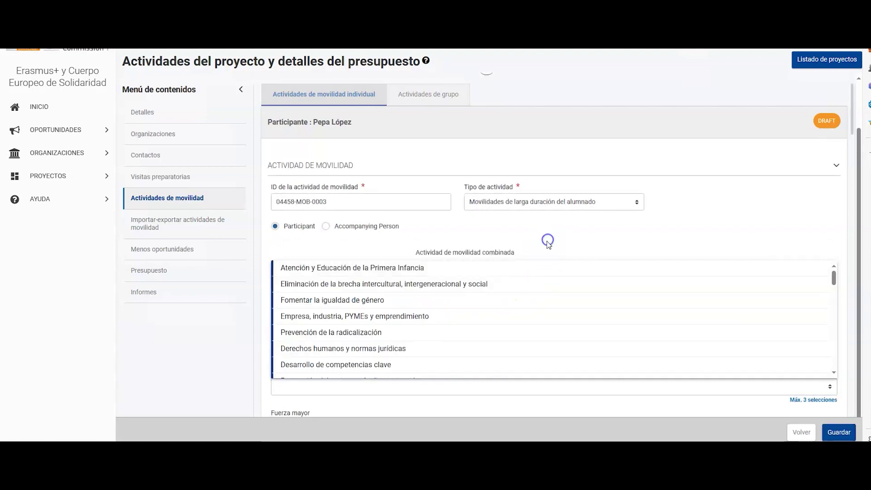
left_click(548, 244)
scroll(547, 248, "down", 2)
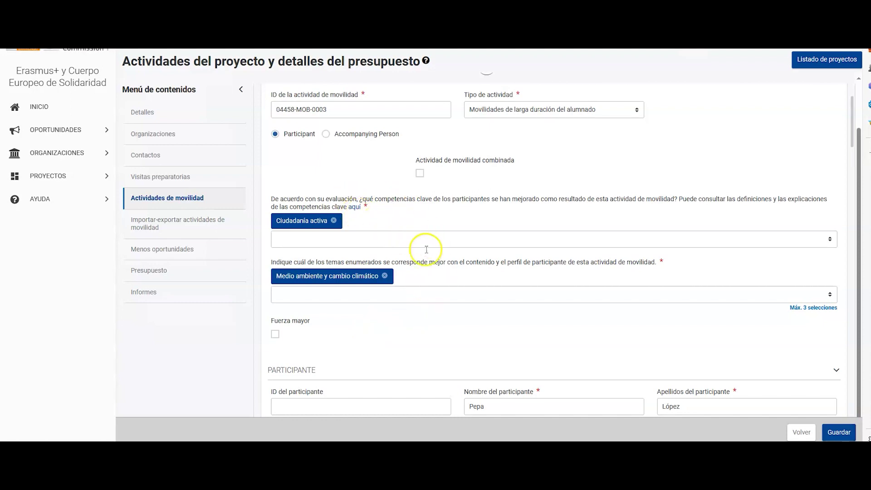
scroll(570, 294, "down", 3)
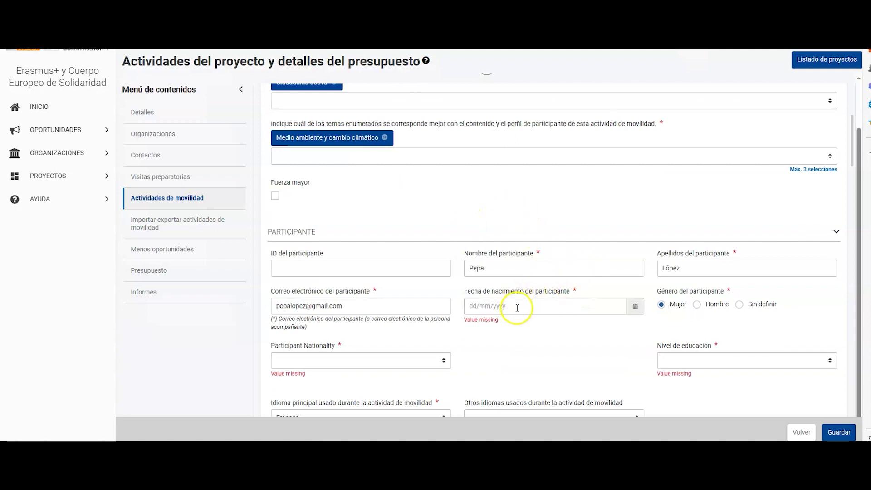
left_click(515, 306)
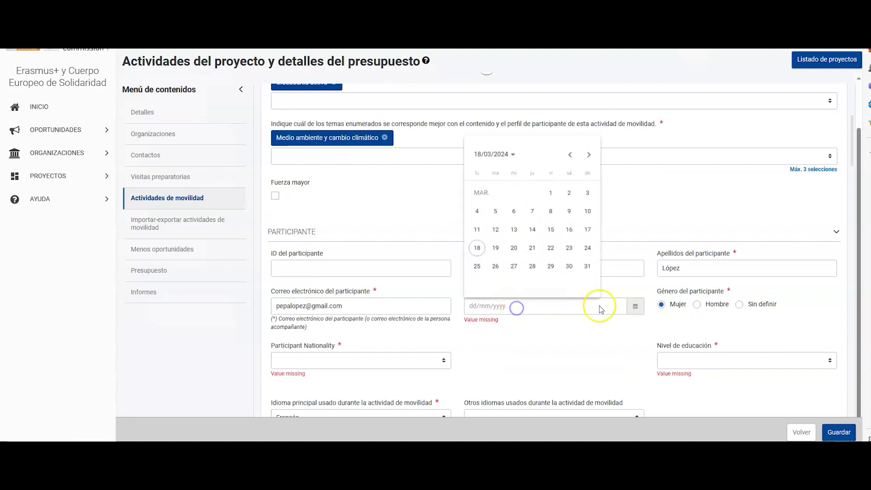
left_click(510, 154)
left_click(570, 154)
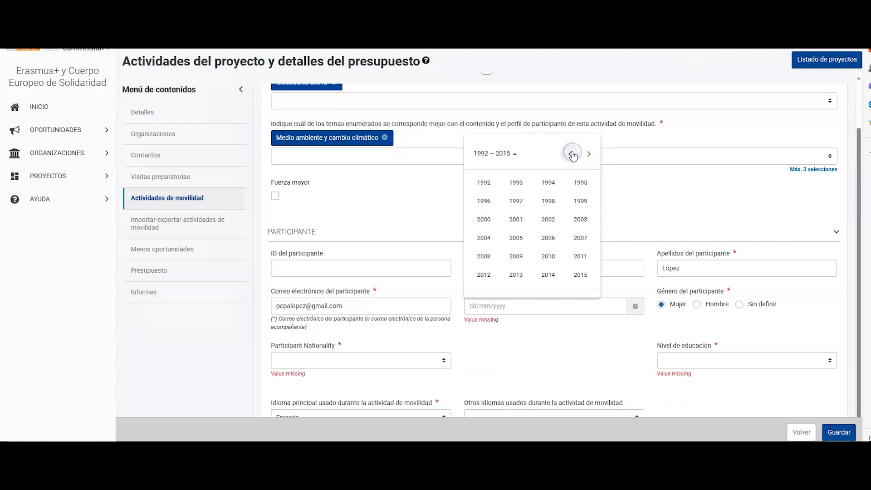
left_click(581, 238)
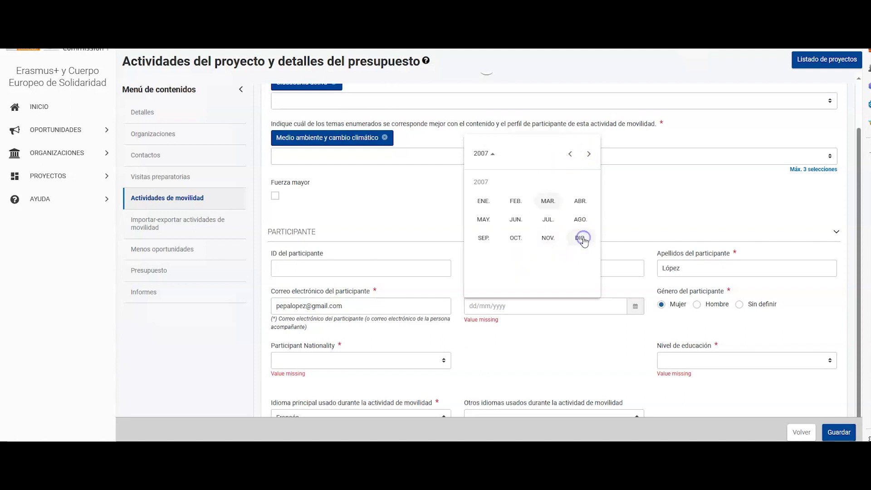
left_click(481, 199)
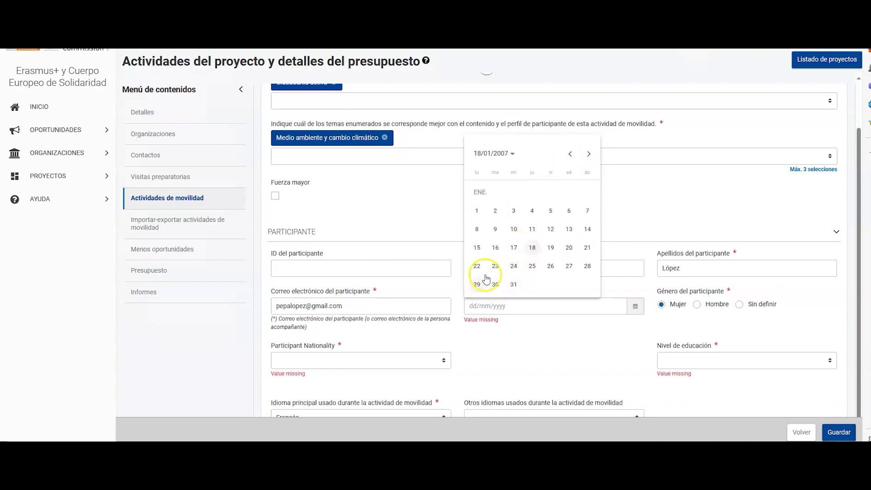
left_click(586, 266)
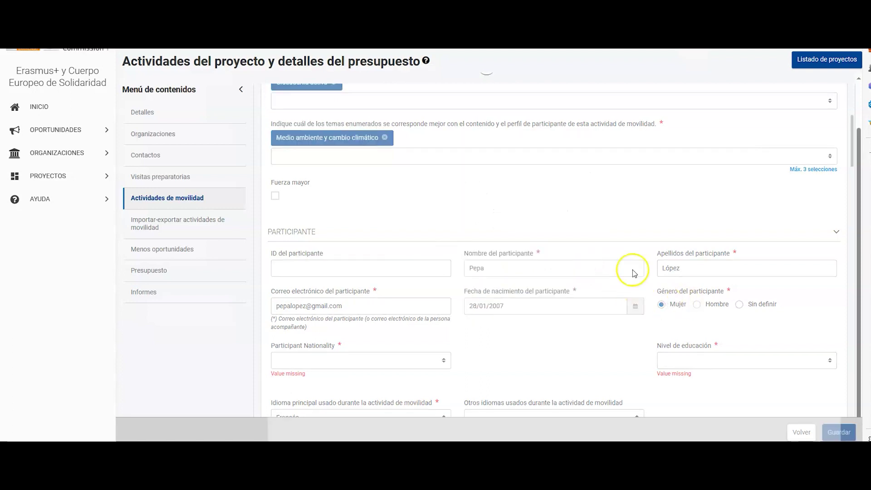
Set the participant nationality to España
scroll(469, 243, "down", 1)
left_click(468, 252)
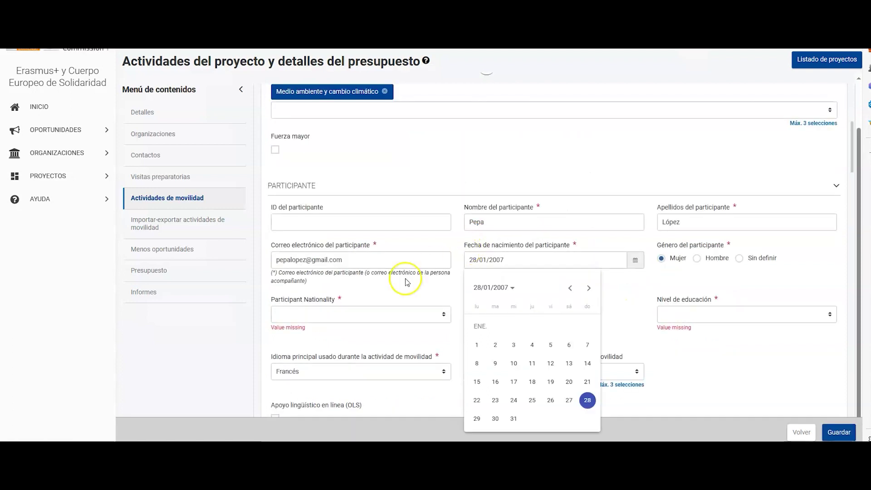
left_click(443, 314)
key("e")
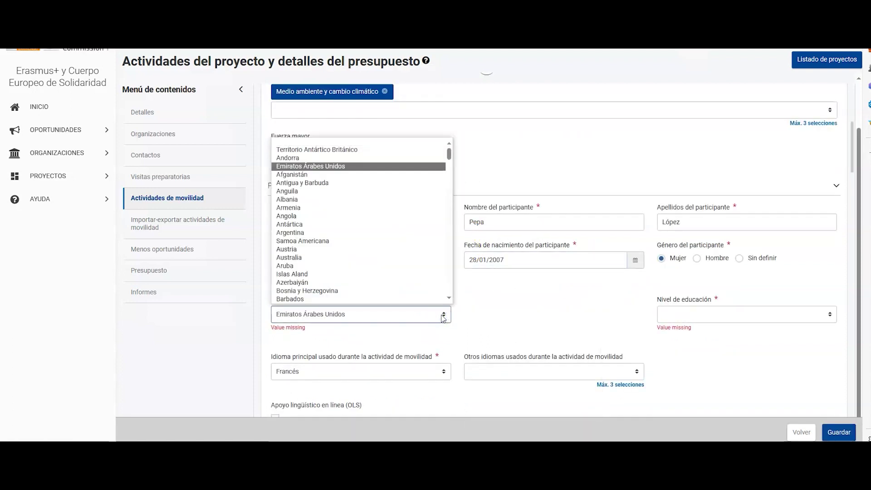
scroll(370, 282, "down", 2)
scroll(371, 283, "down", 2)
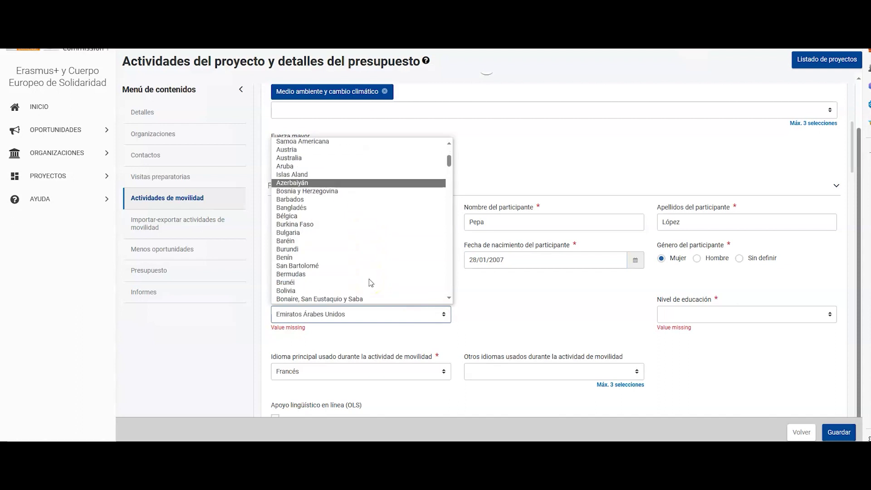
scroll(370, 282, "down", 2)
key("e")
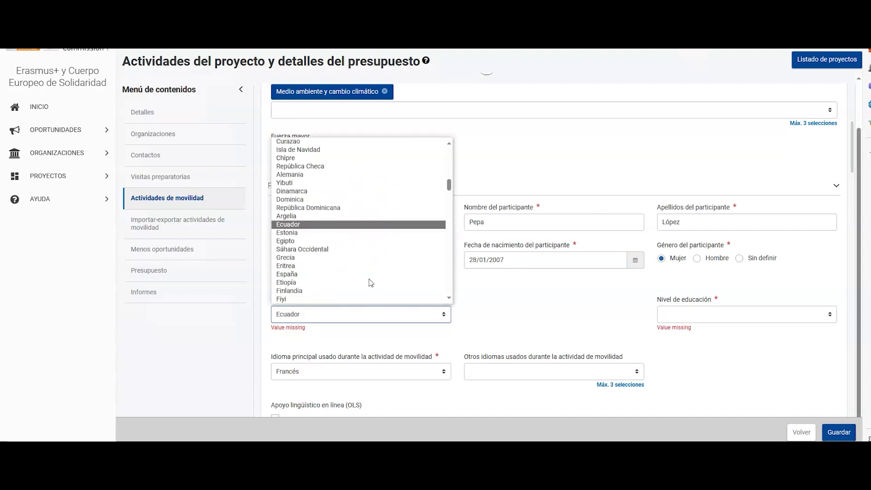
left_click(316, 275)
Set the education level to Upper secondary education
left_click(704, 319)
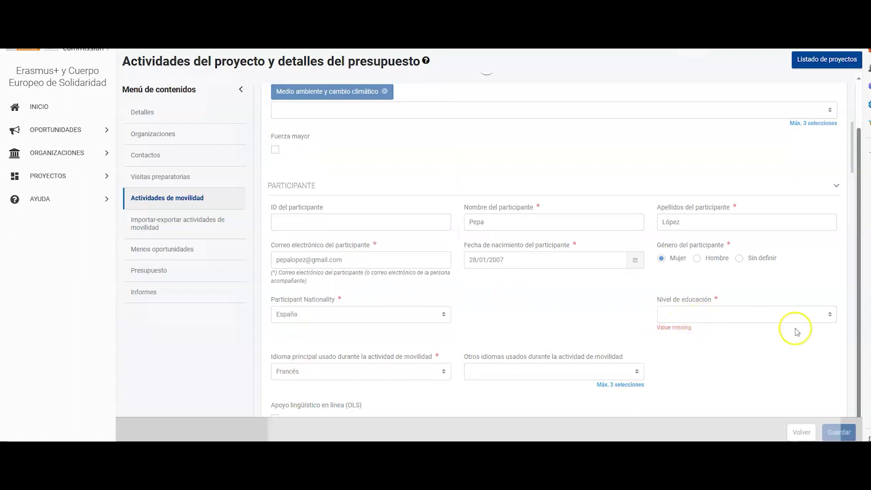
left_click(829, 313)
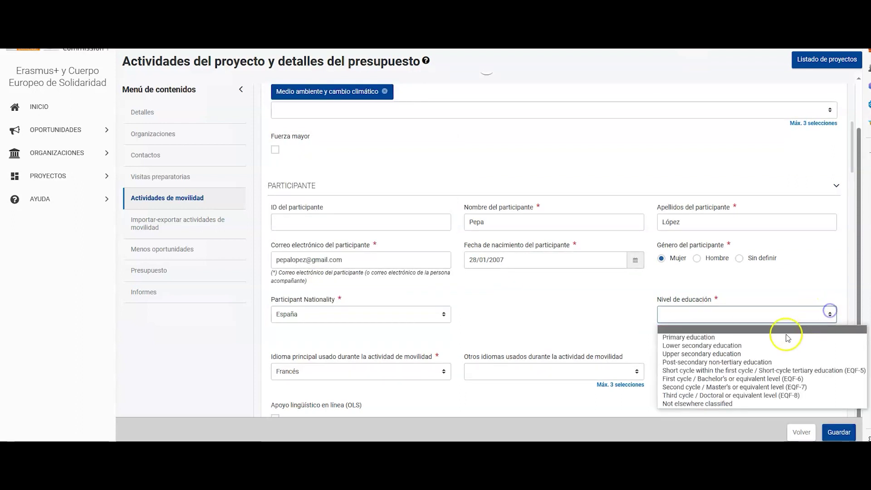
left_click(768, 355)
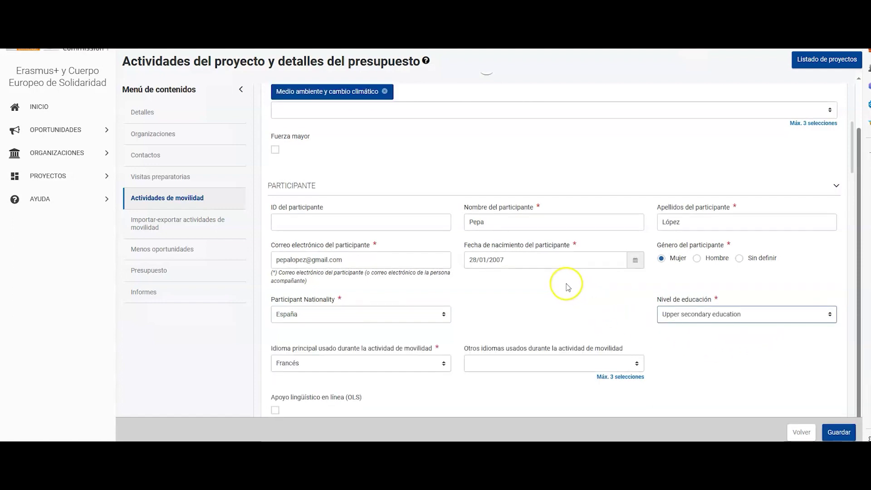
scroll(567, 286, "down", 5)
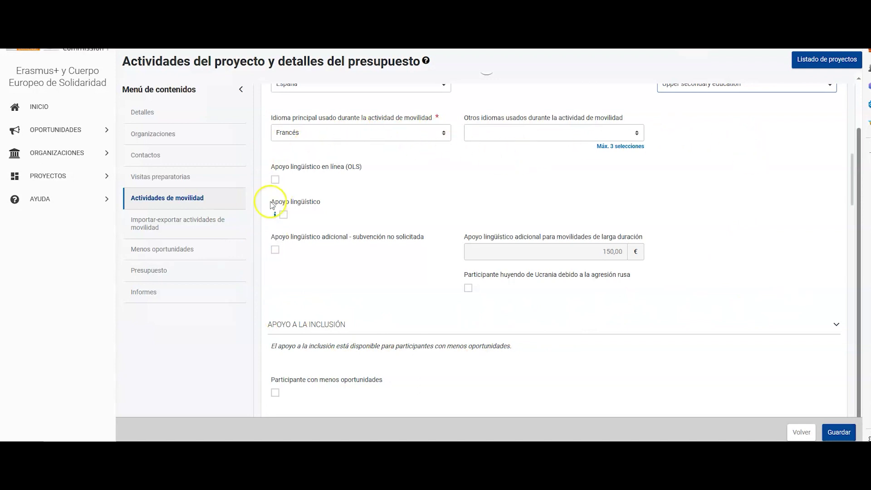
Tick online linguistic support (OLS), giving 150,00 € long-term language support
left_click(275, 180)
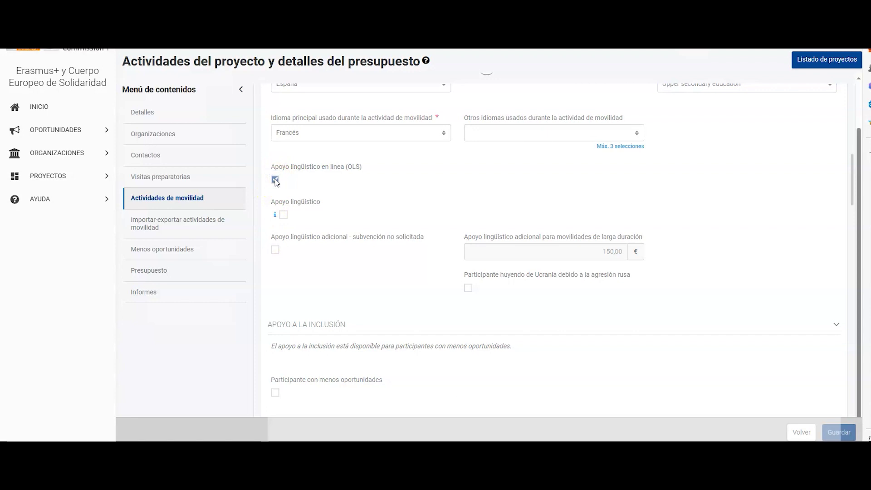
scroll(275, 182, "down", 1)
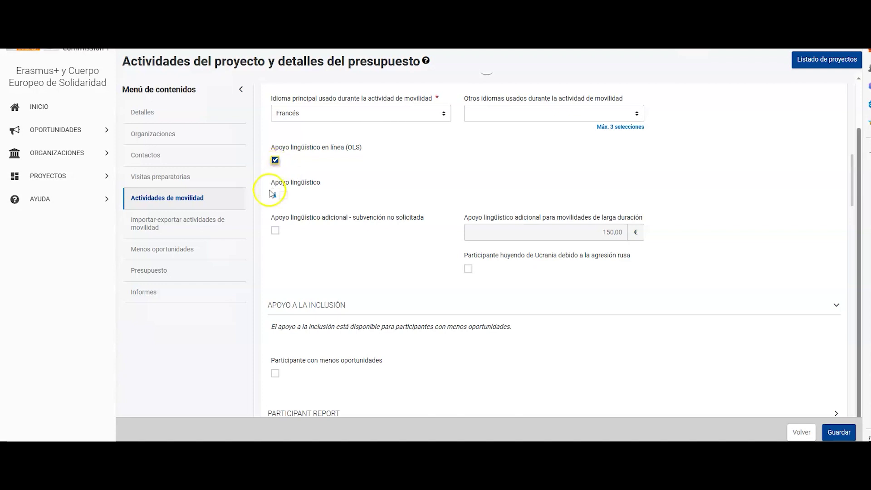
left_click(282, 197)
mouse_move(274, 199)
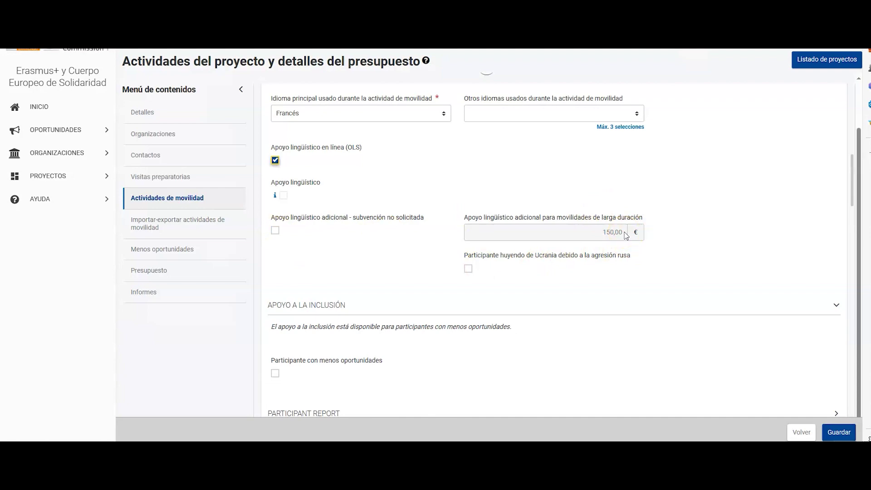
scroll(626, 235, "down", 2)
Add and save a Europass Certificate Supplement certificate from ASSOCIATION ECOLE JEANNE D ARC (FR)
scroll(626, 235, "down", 3)
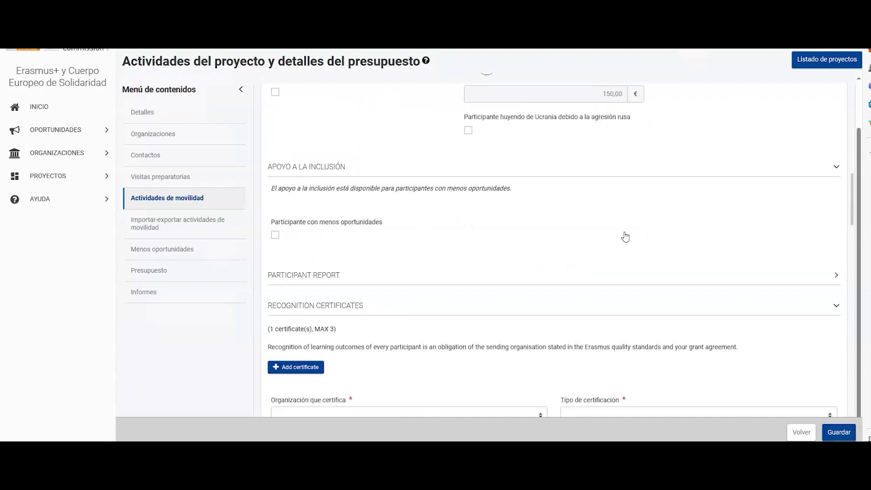
scroll(558, 231, "down", 2)
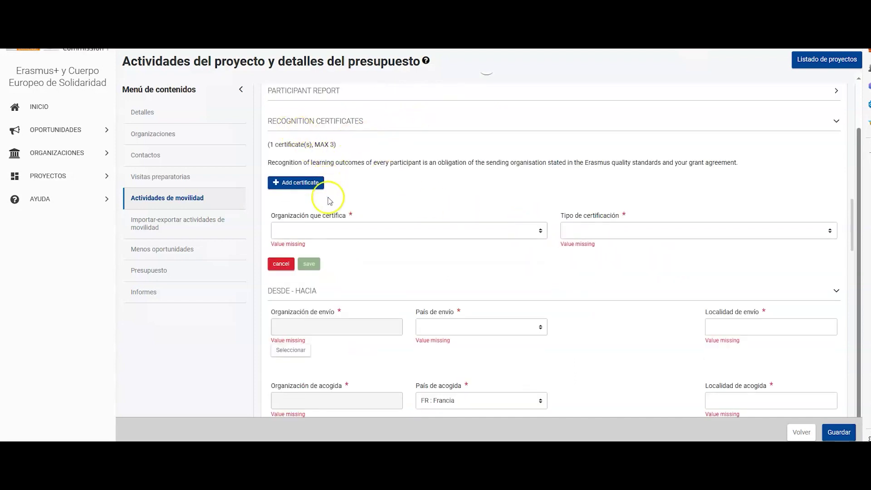
left_click(539, 230)
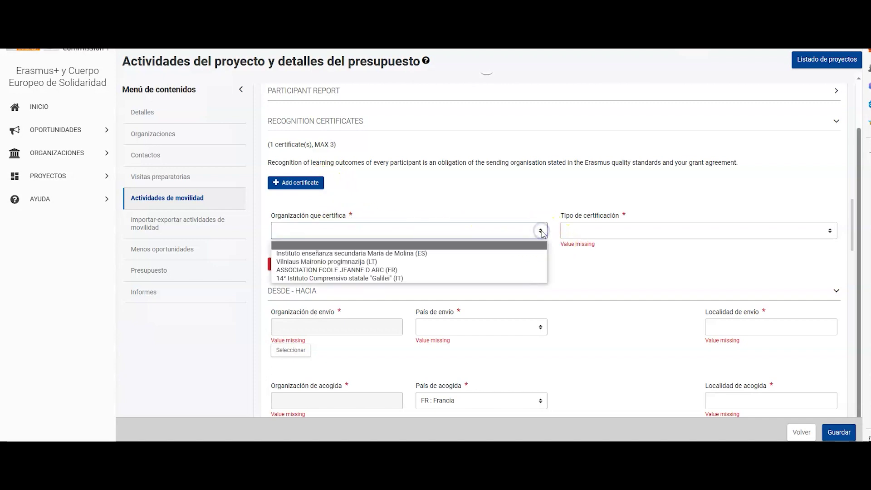
left_click(395, 269)
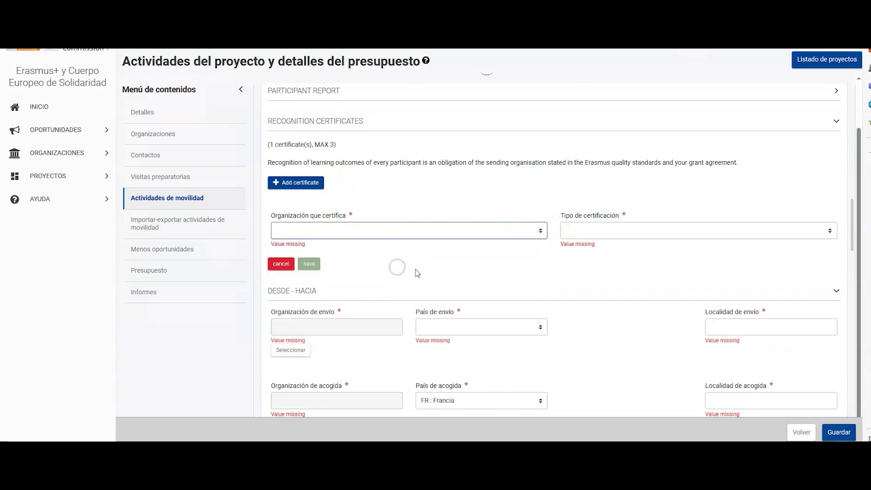
left_click(828, 230)
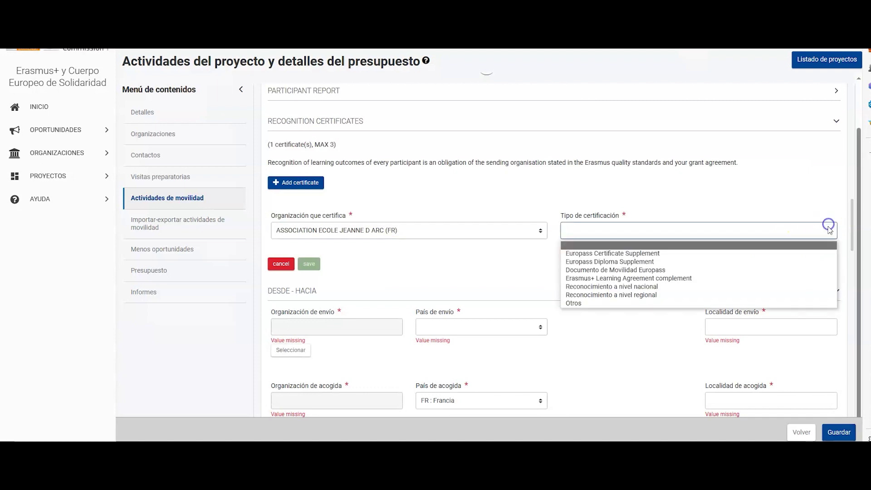
left_click(758, 254)
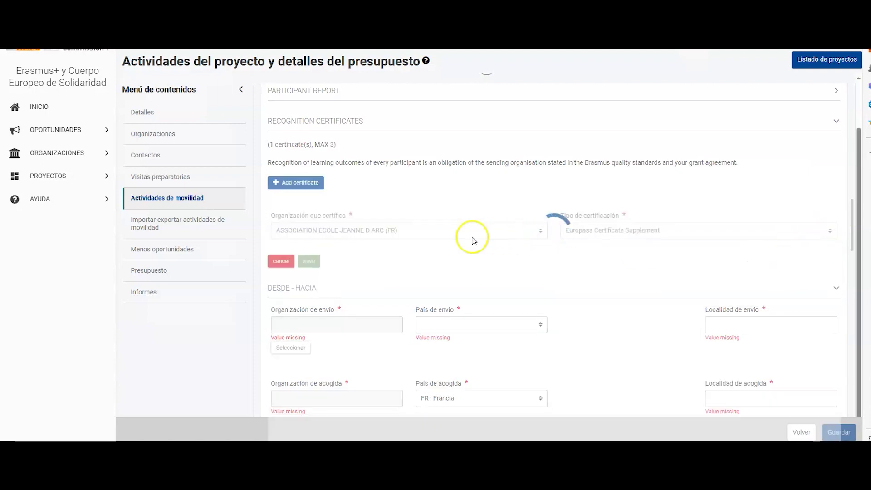
left_click(309, 256)
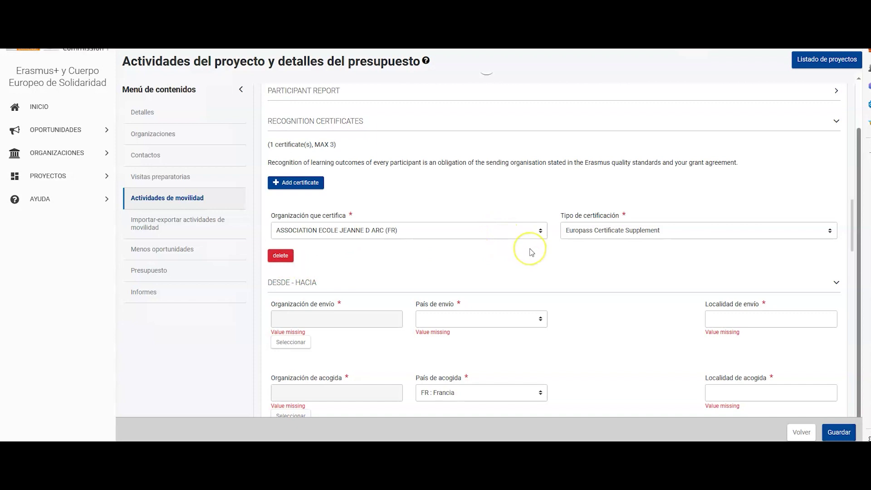
scroll(532, 253, "down", 2)
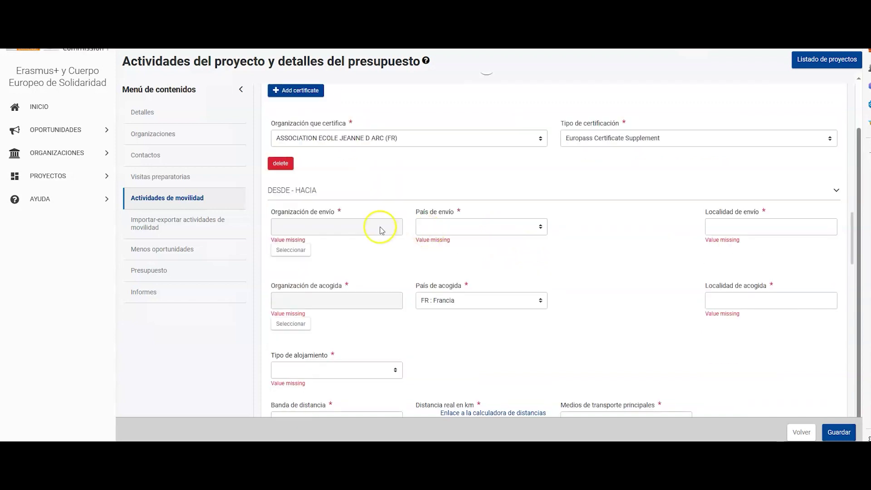
Set the Maria de Molina institute as sender and ASSOCIATION ECOLE JEANNE D ARC as host
left_click(291, 250)
left_click(325, 171)
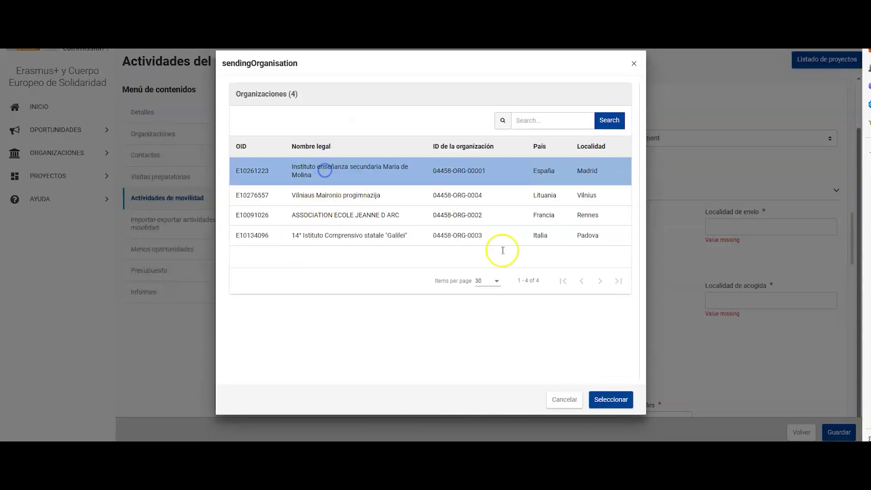
left_click(609, 399)
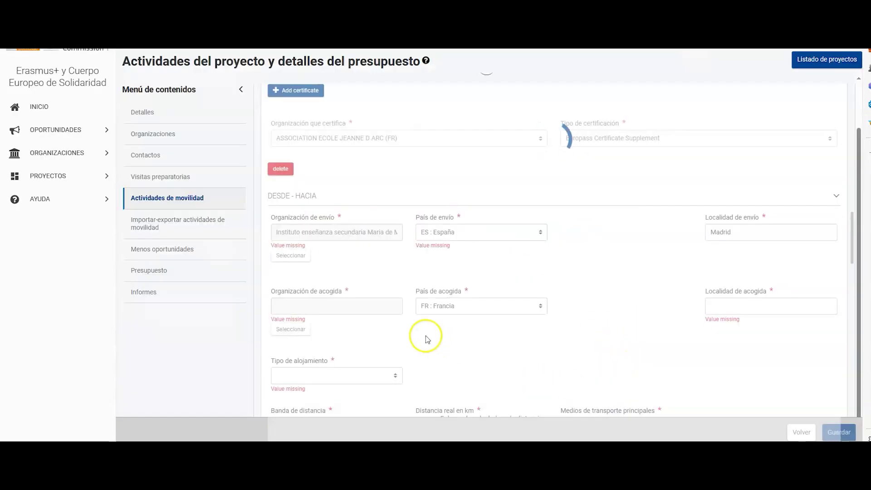
scroll(447, 295, "down", 1)
scroll(448, 289, "down", 1)
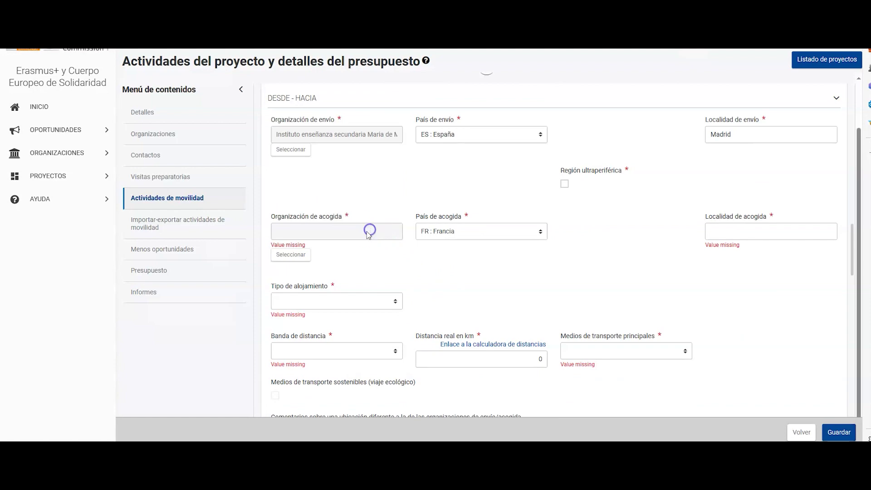
left_click(288, 258)
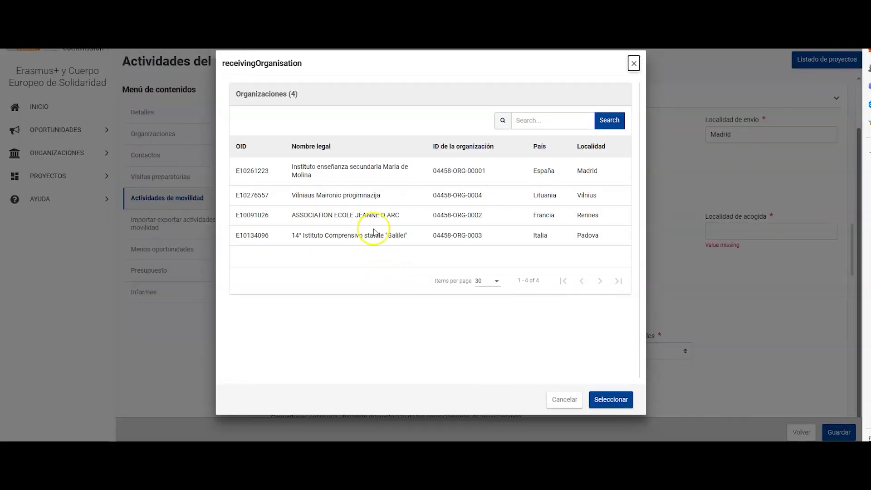
left_click(371, 217)
left_click(610, 400)
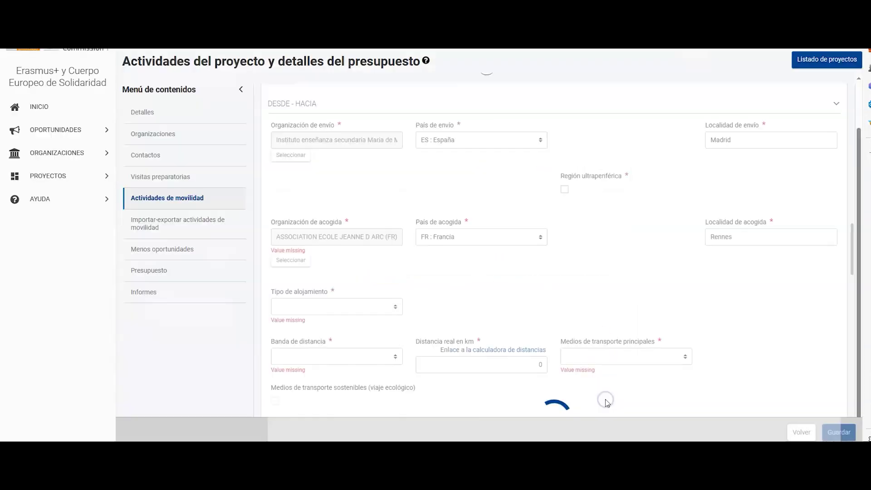
scroll(482, 262, "down", 2)
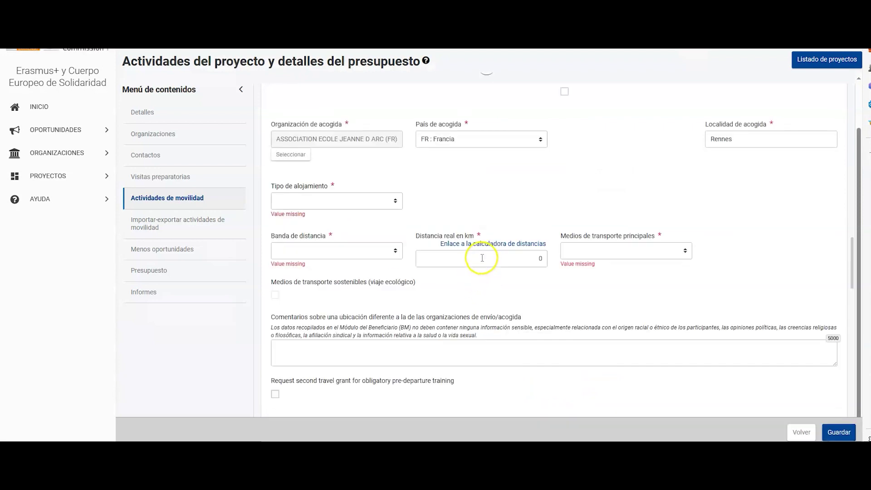
Set Hosting family, 500 - 1999 km band, 871 km real distance and Avión transport
left_click(396, 201)
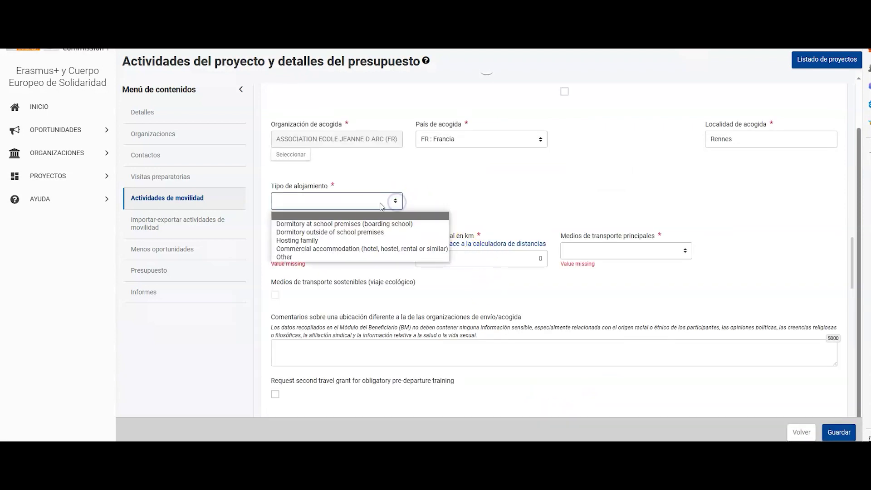
left_click(336, 240)
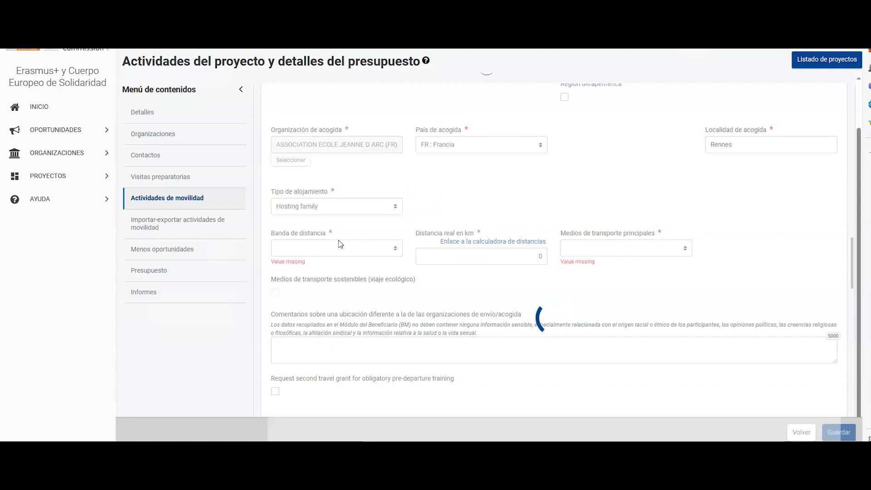
left_click(379, 242)
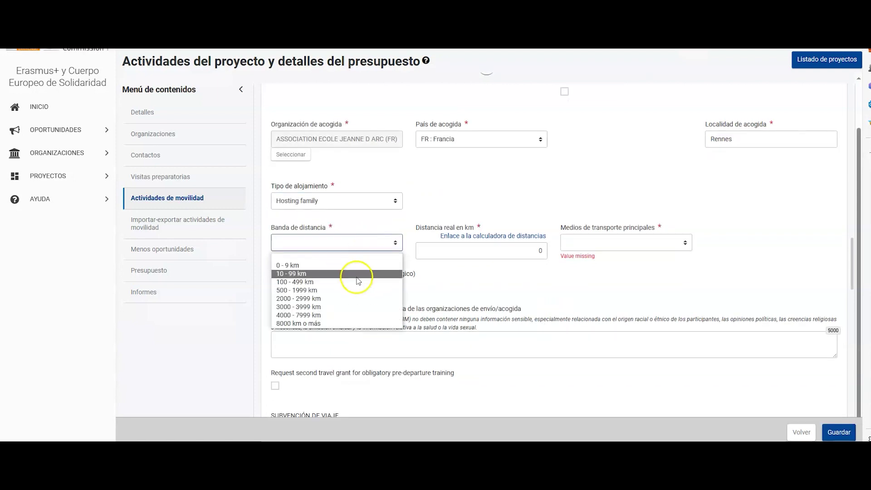
left_click(355, 290)
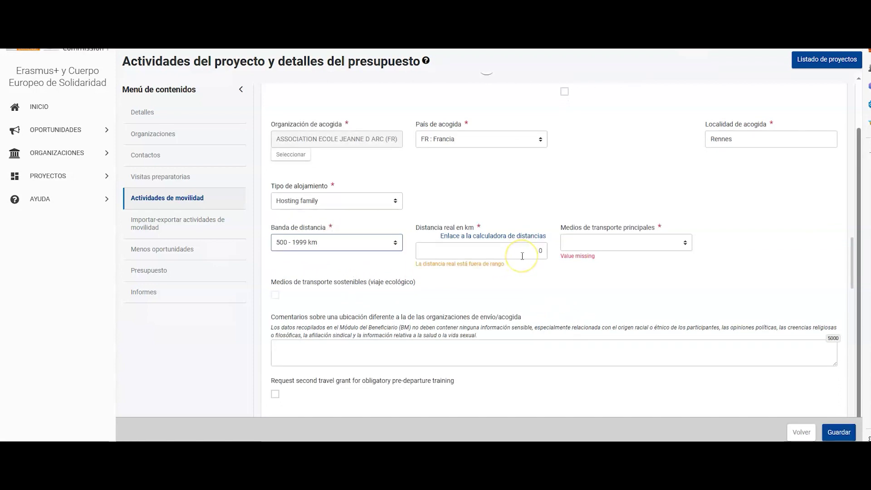
left_click(522, 256)
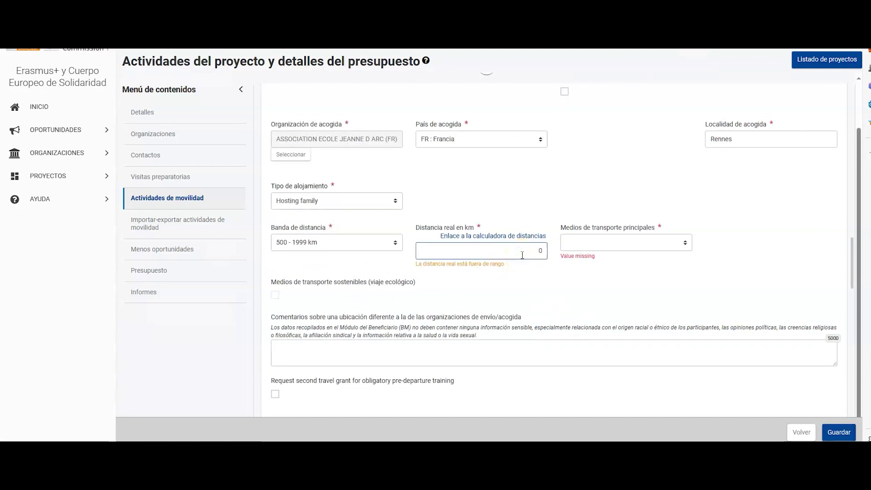
key("BackSpace")
type("871")
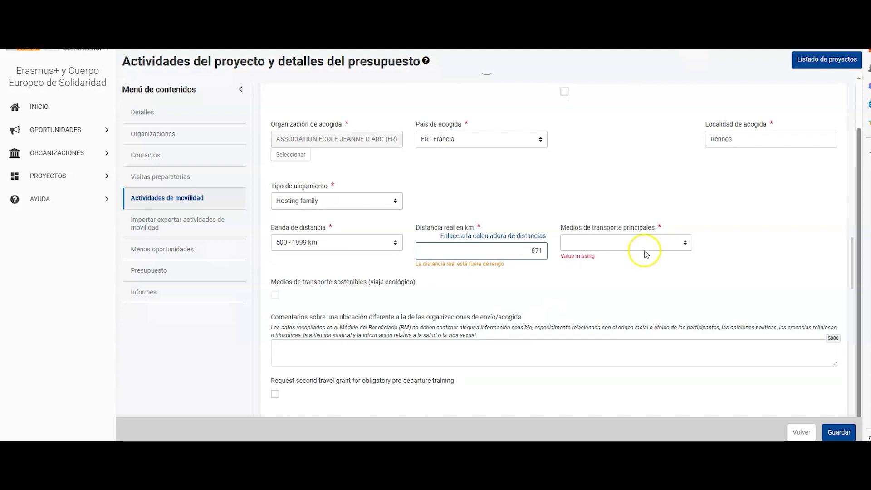
left_click(658, 242)
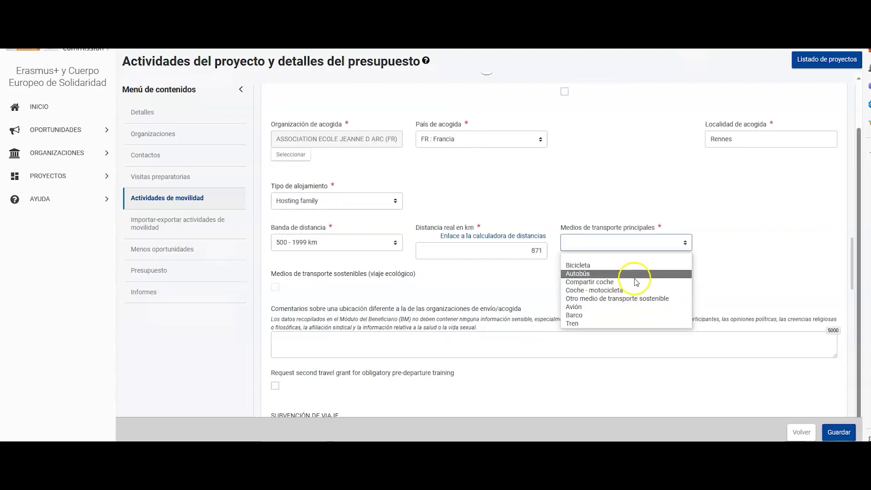
left_click(631, 312)
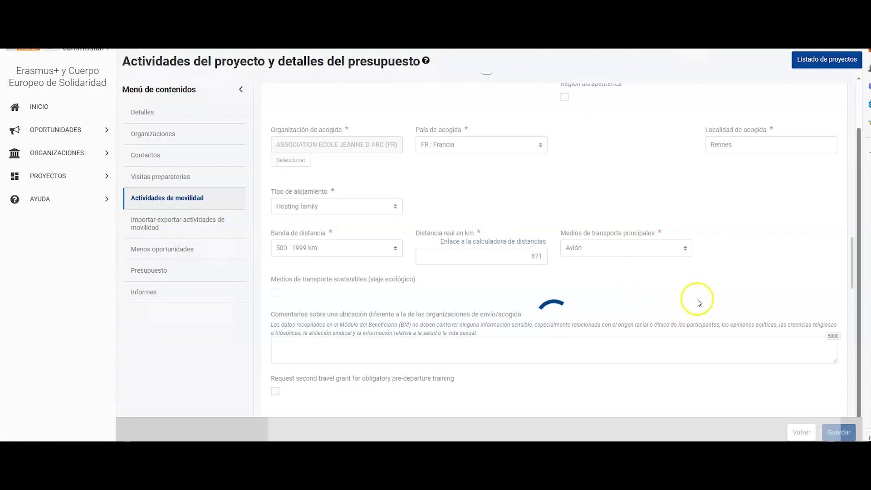
scroll(686, 261, "down", 3)
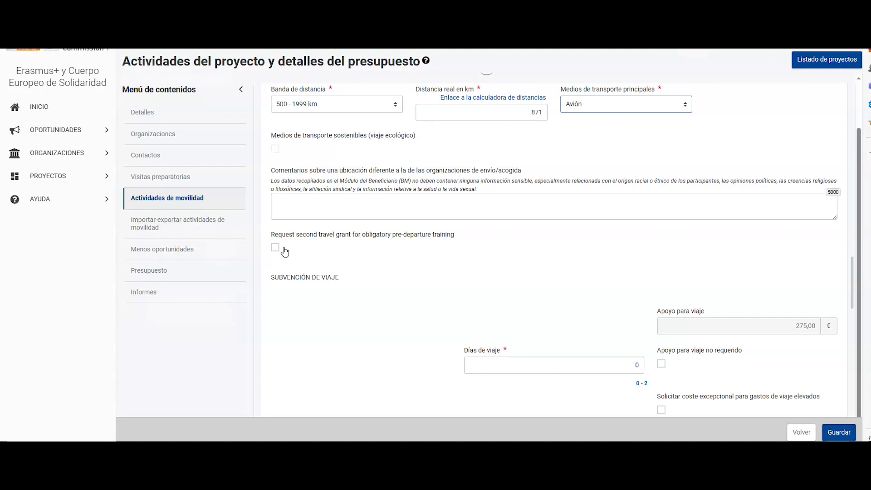
left_click(280, 256)
left_click(275, 247)
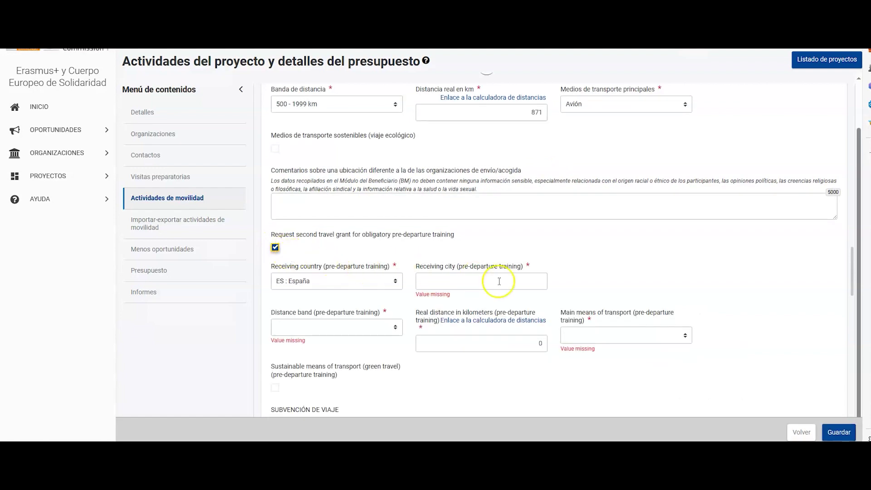
scroll(522, 278, "down", 3)
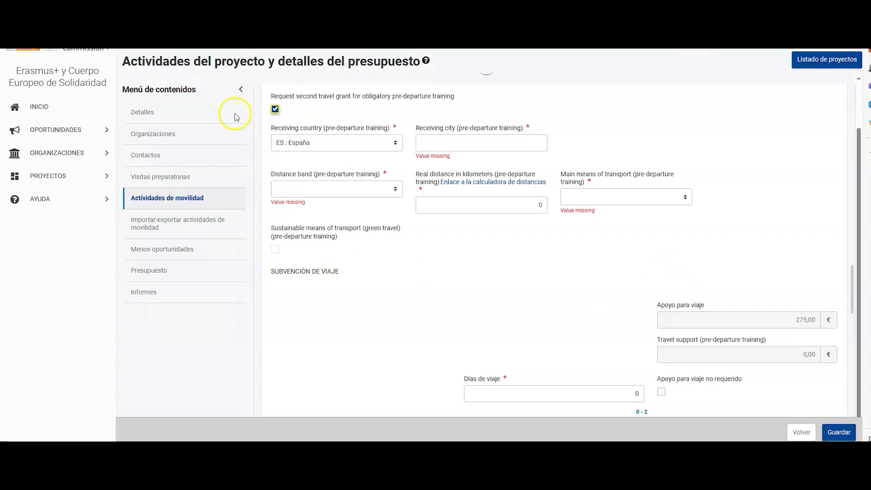
left_click(275, 110)
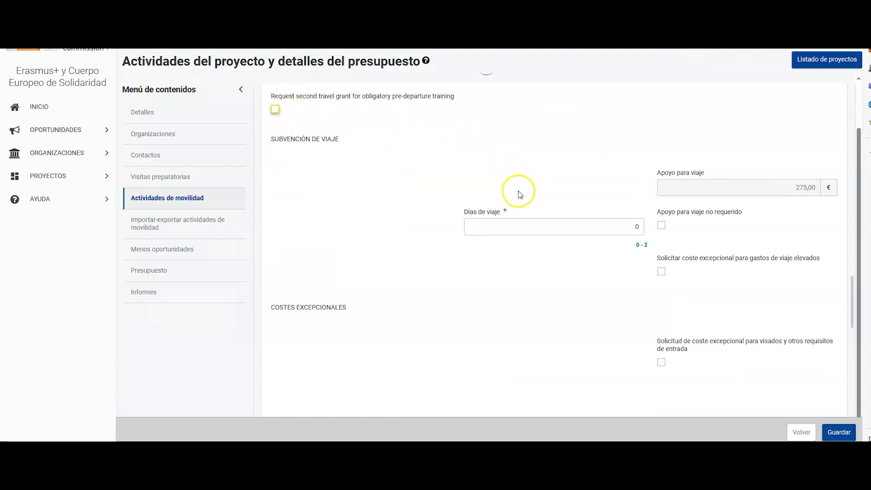
Enter 2 travel days, raising individual-support duration to 62 days
left_click(638, 227)
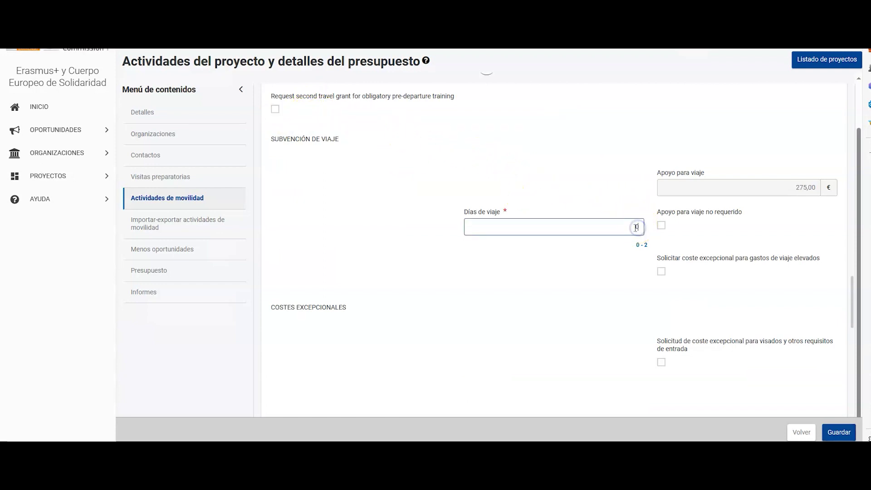
type("2")
left_click(626, 272)
scroll(619, 265, "down", 4)
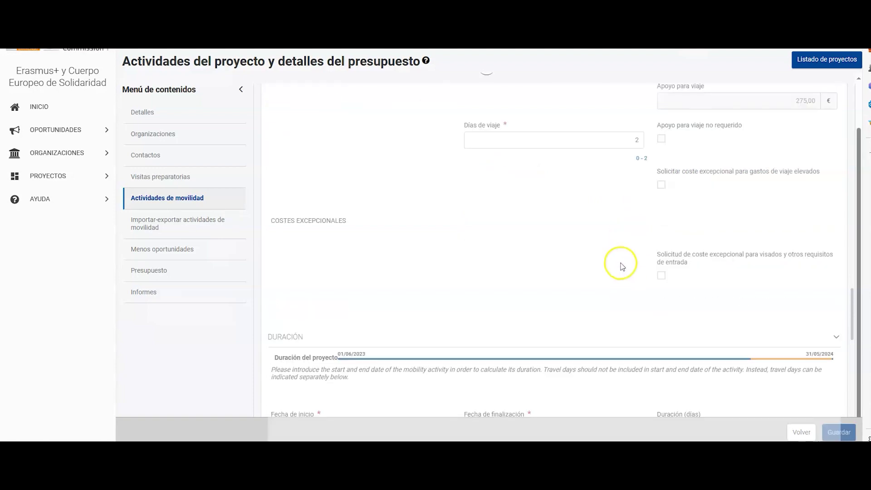
scroll(593, 197, "down", 3)
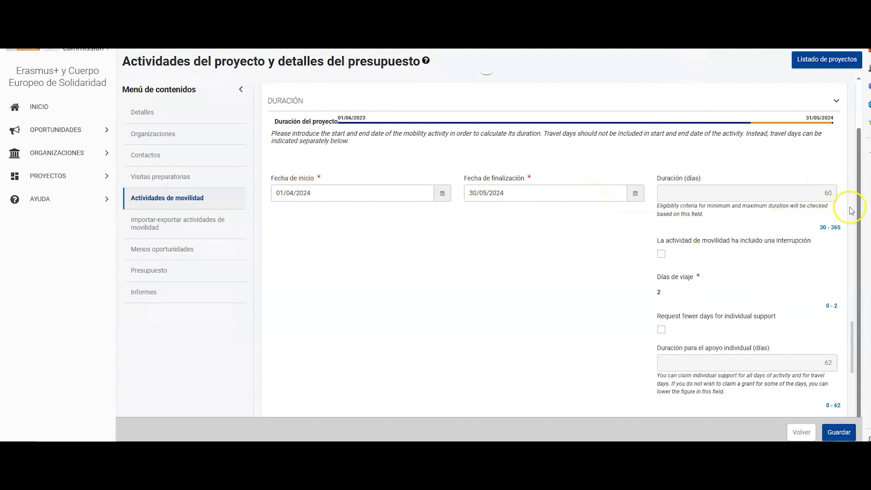
scroll(843, 226, "down", 1)
scroll(836, 302, "down", 1)
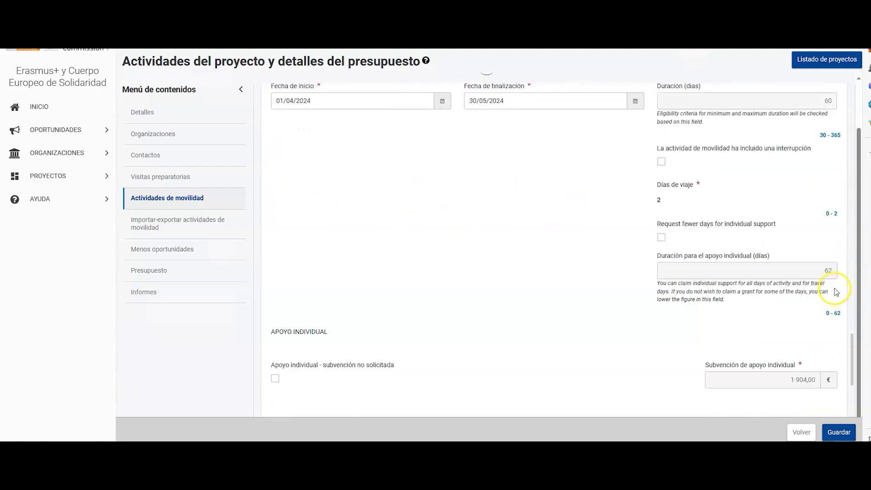
scroll(824, 327, "down", 2)
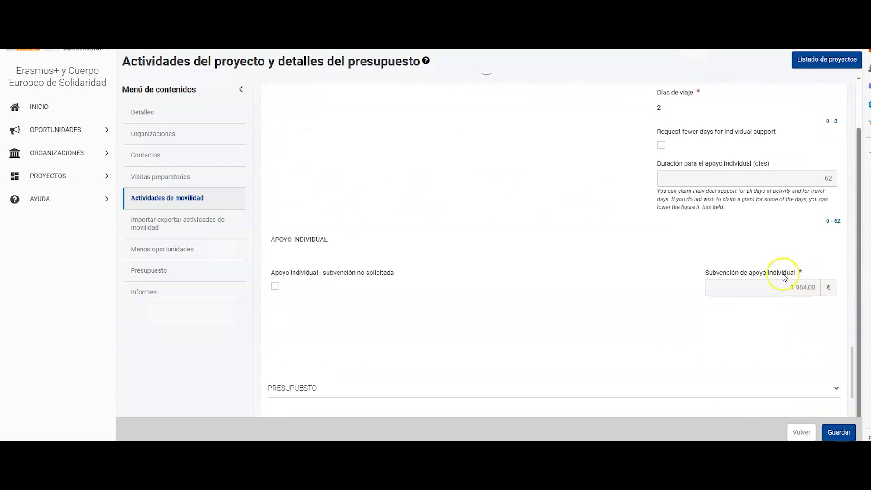
scroll(786, 275, "down", 3)
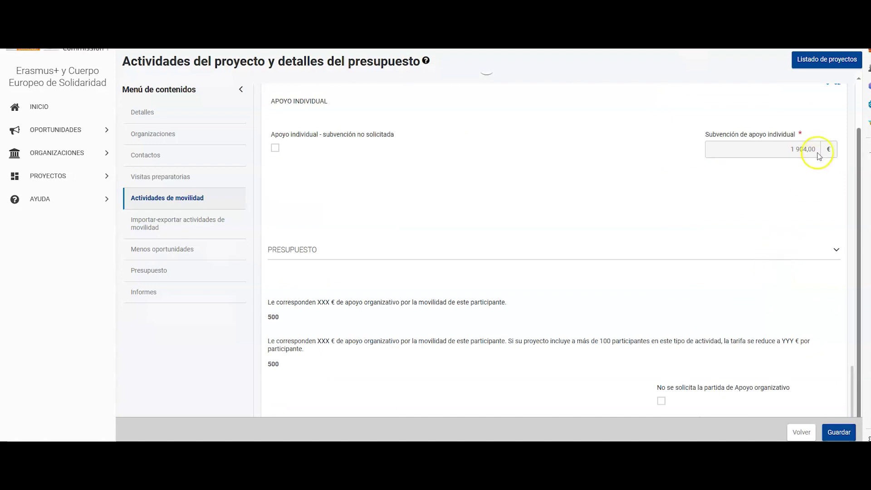
scroll(725, 180, "down", 2)
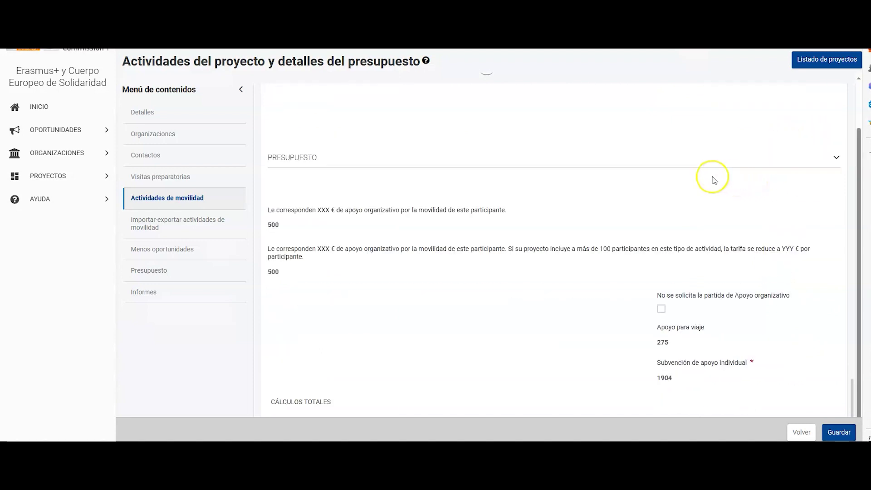
scroll(662, 190, "down", 3)
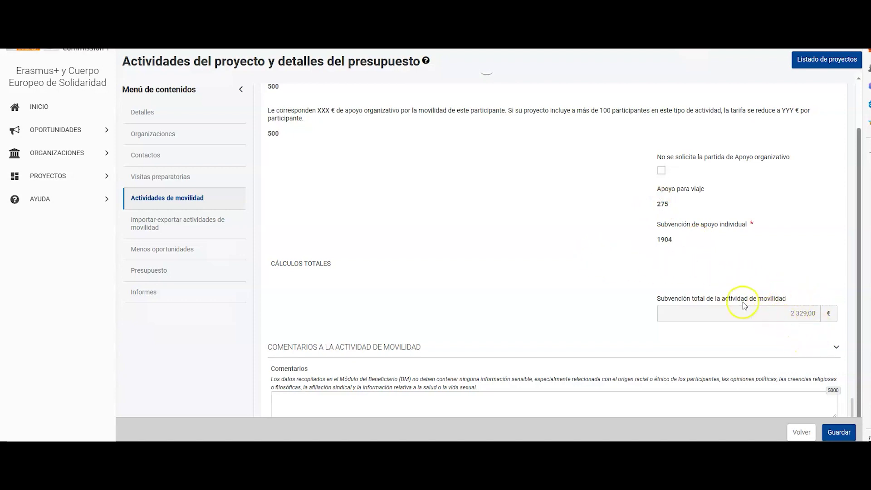
scroll(548, 261, "up", 1)
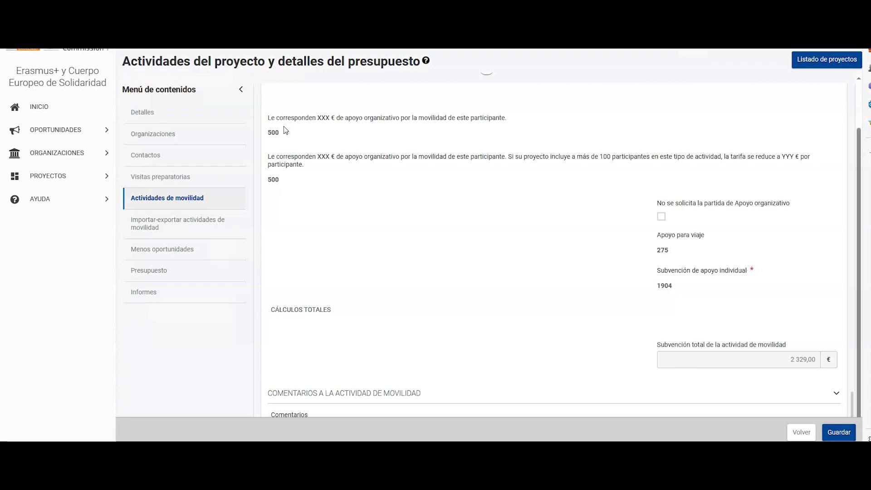
scroll(778, 254, "down", 3)
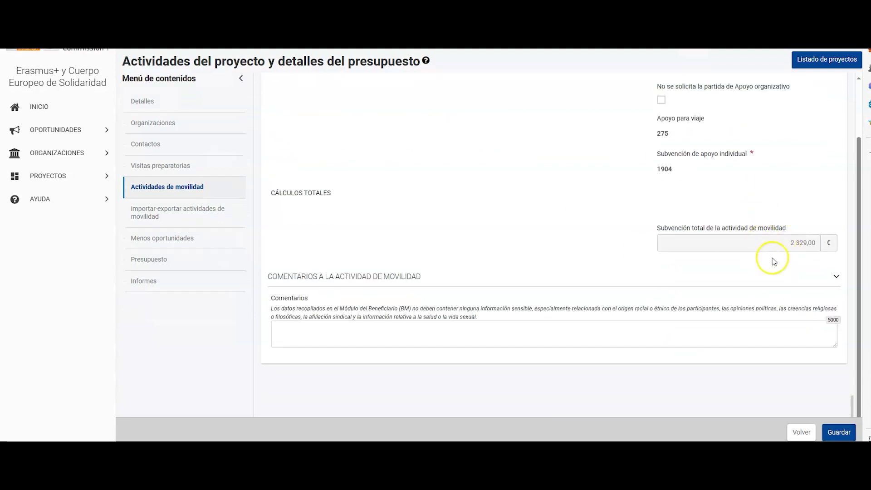
Save mobility 04458-MOB-0003 and confirm all three long-term mobilities show COMPLETE
left_click(839, 433)
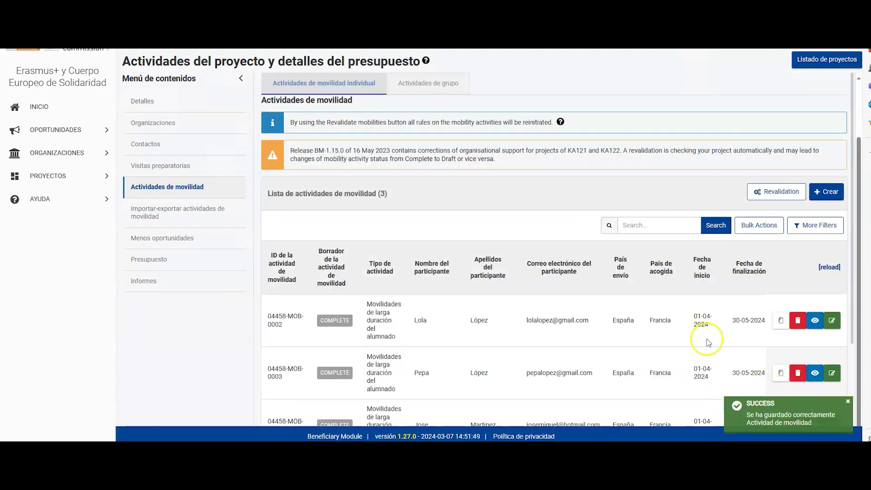
scroll(636, 291, "down", 1)
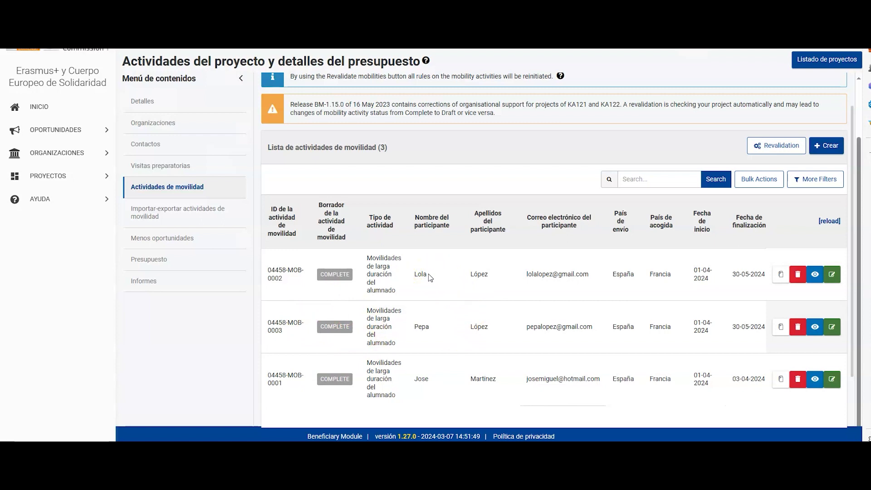
left_click(424, 295)
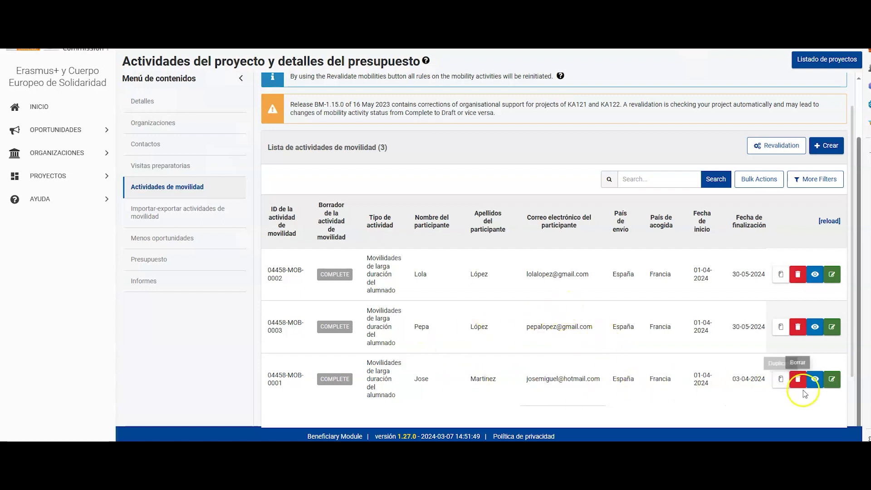
Review the third row's accompanying-person activity 04458-MOB-0001: 01/04–03/04/2024, 3 days, 795,00 € grant
left_click(815, 381)
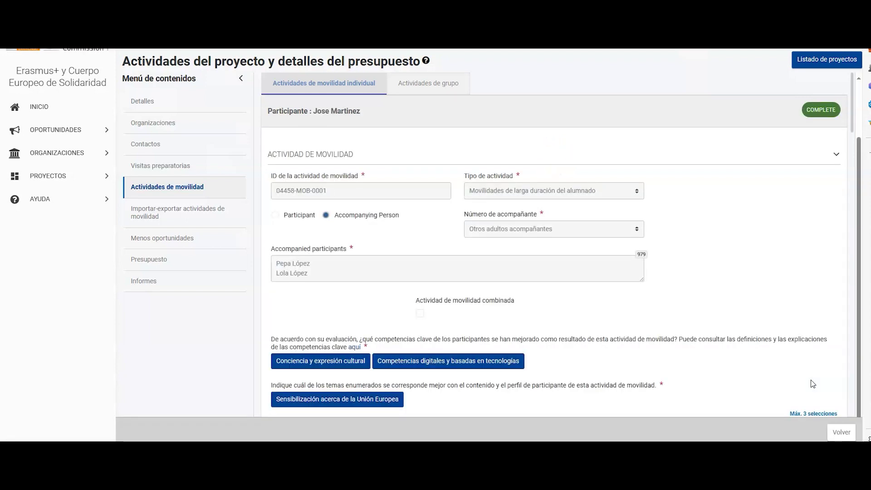
scroll(749, 331, "down", 1)
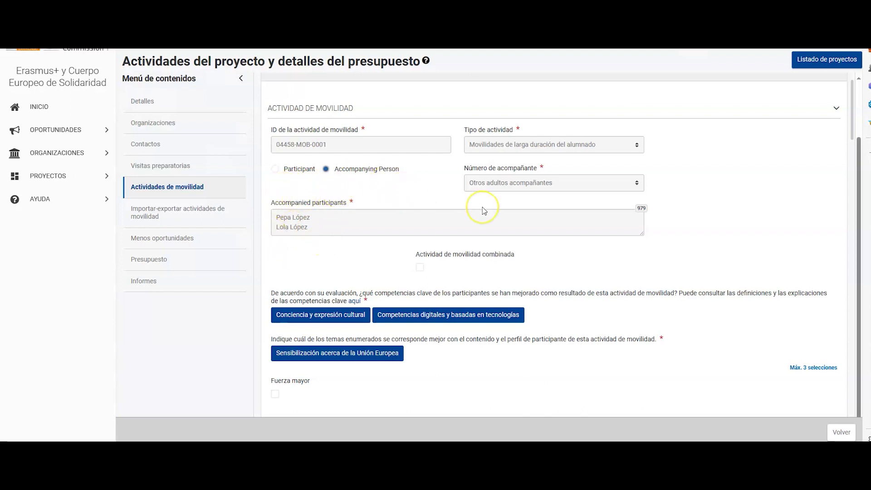
scroll(484, 211, "down", 3)
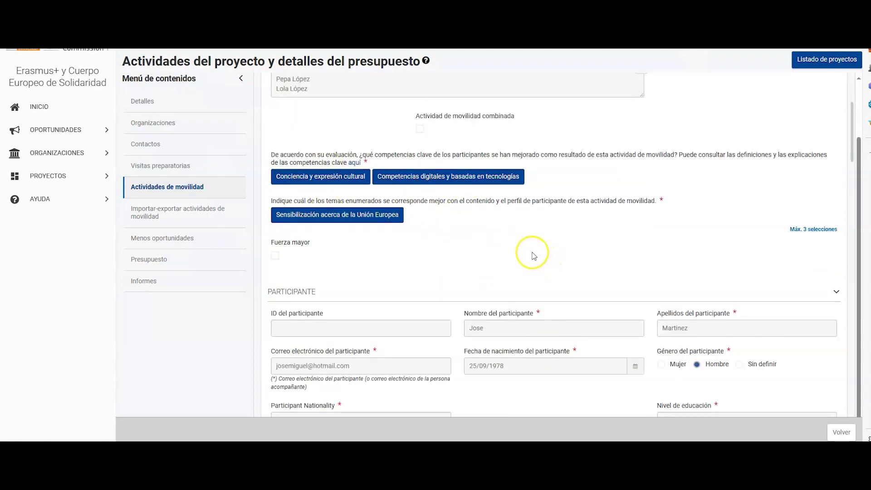
scroll(533, 255, "down", 2)
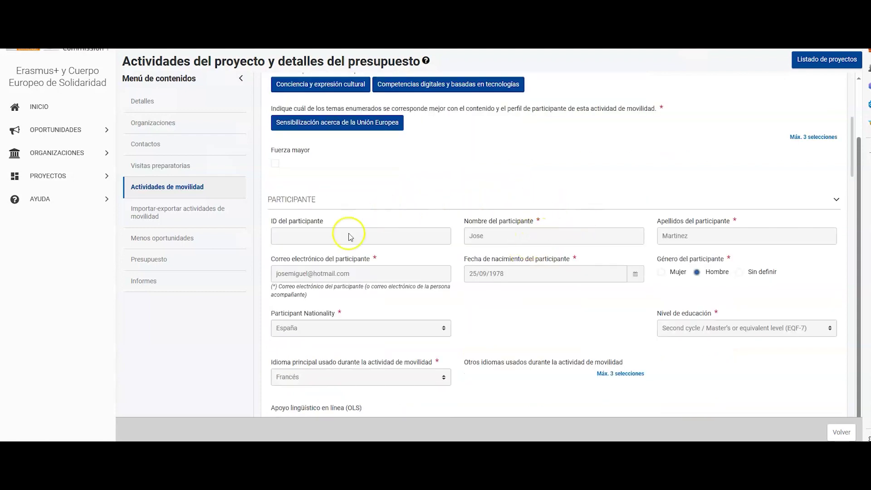
scroll(677, 320, "down", 3)
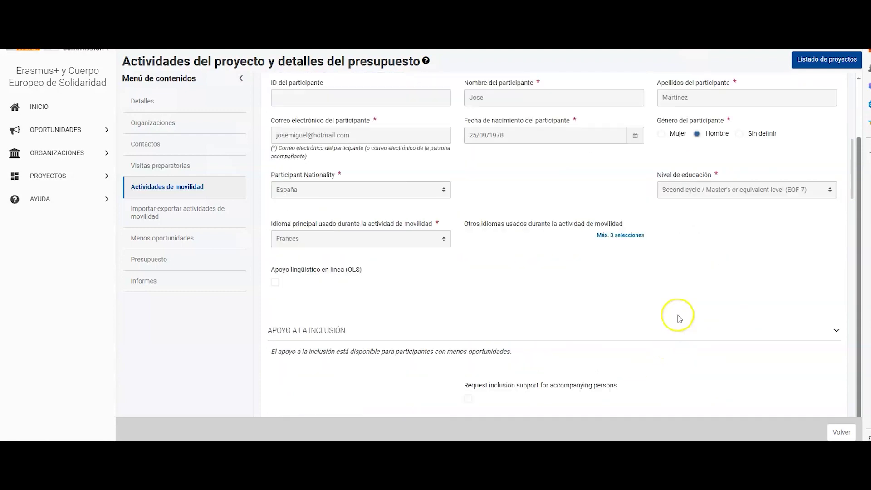
scroll(678, 316, "down", 6)
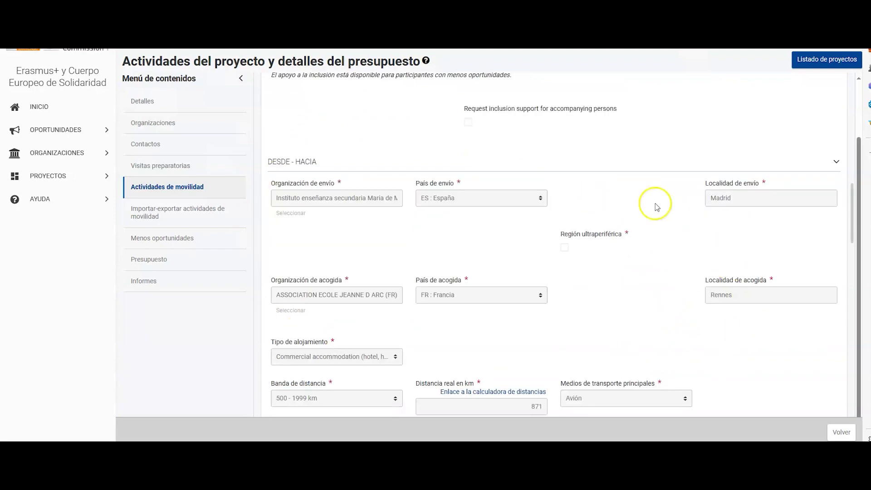
scroll(671, 305, "down", 2)
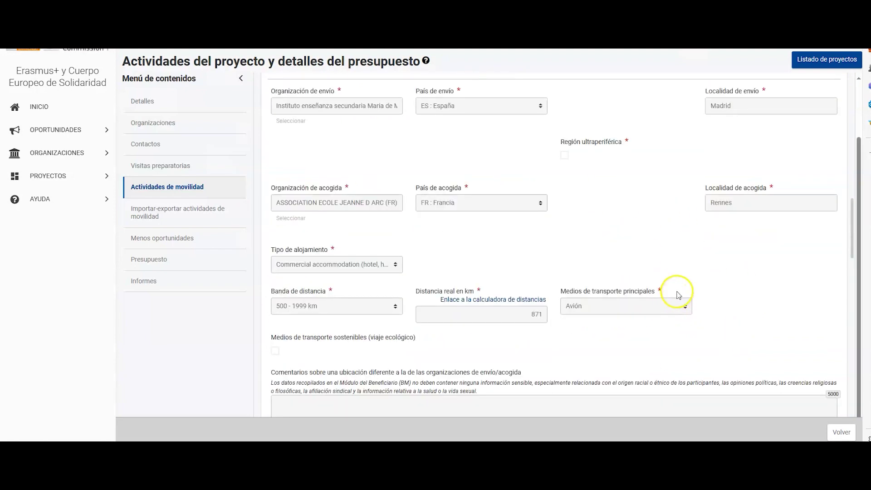
scroll(676, 293, "down", 2)
scroll(587, 288, "down", 3)
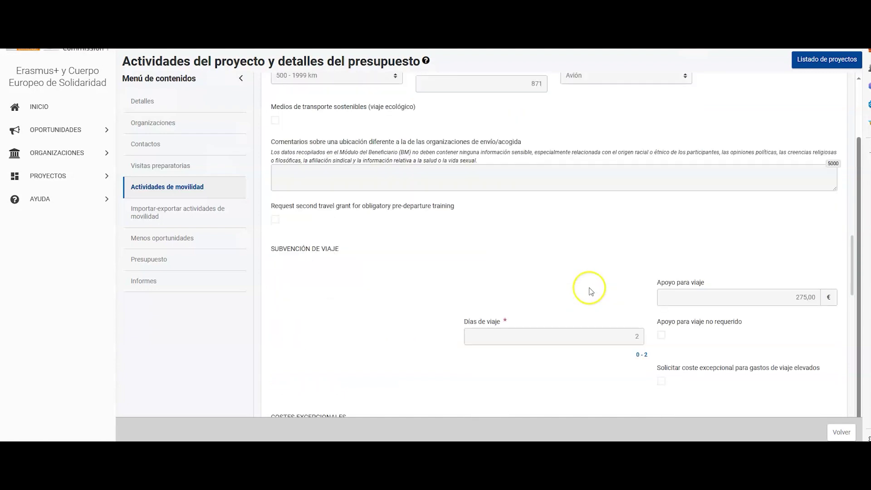
scroll(626, 290, "down", 2)
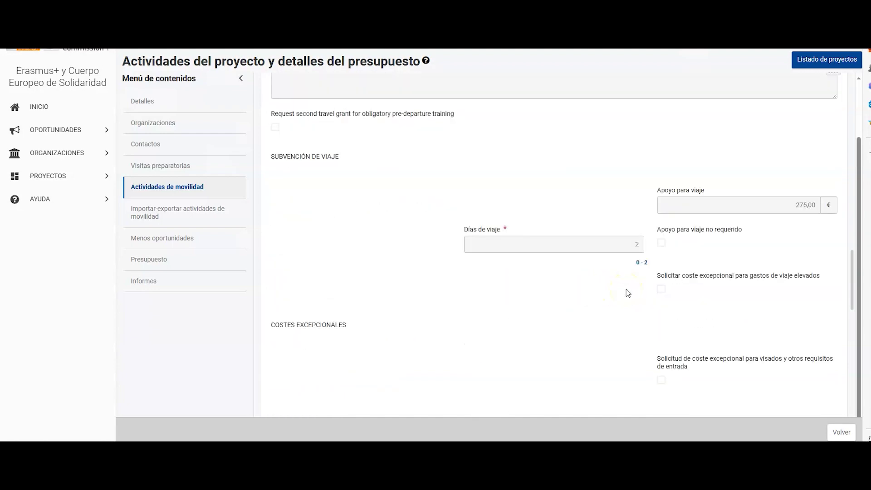
scroll(663, 267, "down", 4)
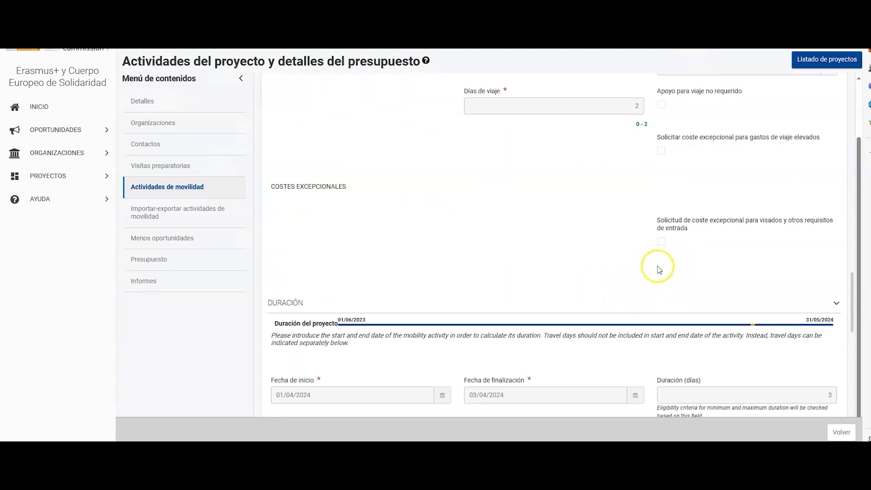
scroll(657, 271, "down", 1)
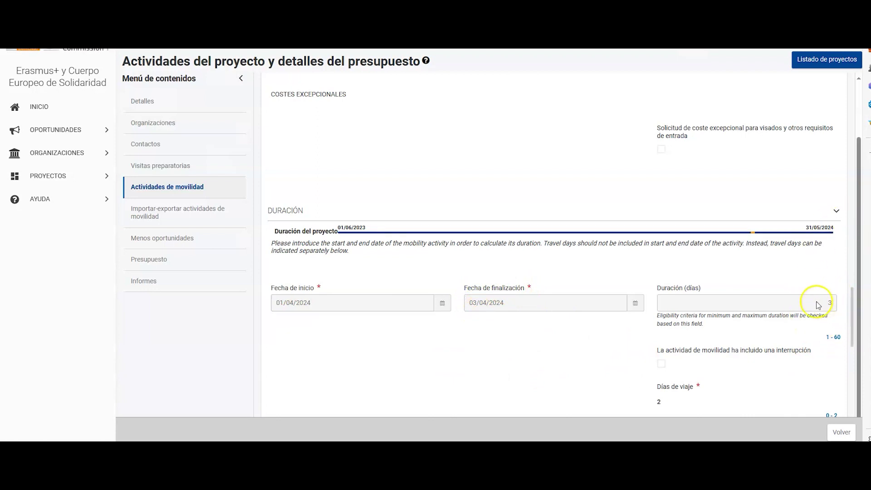
scroll(820, 318, "down", 2)
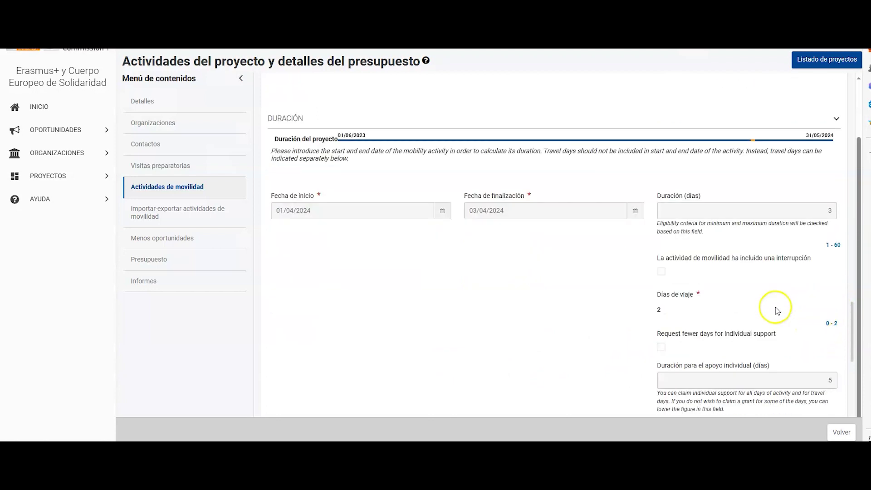
scroll(725, 313, "down", 2)
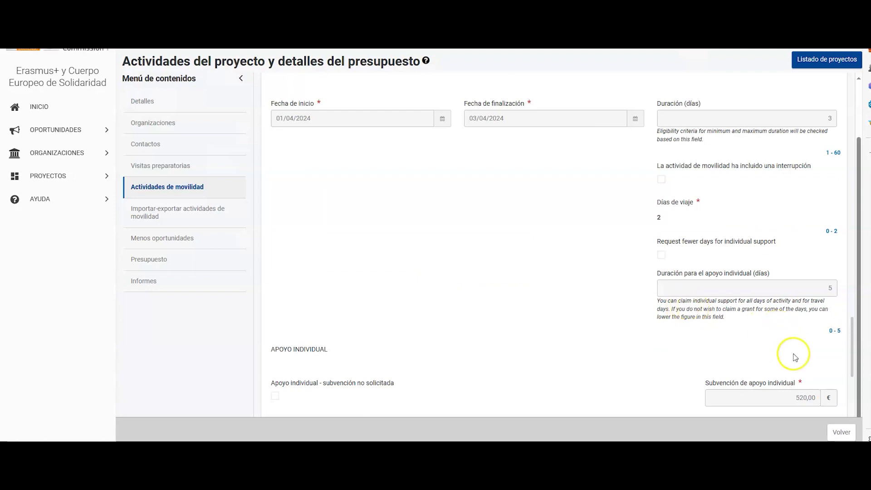
scroll(794, 358, "down", 2)
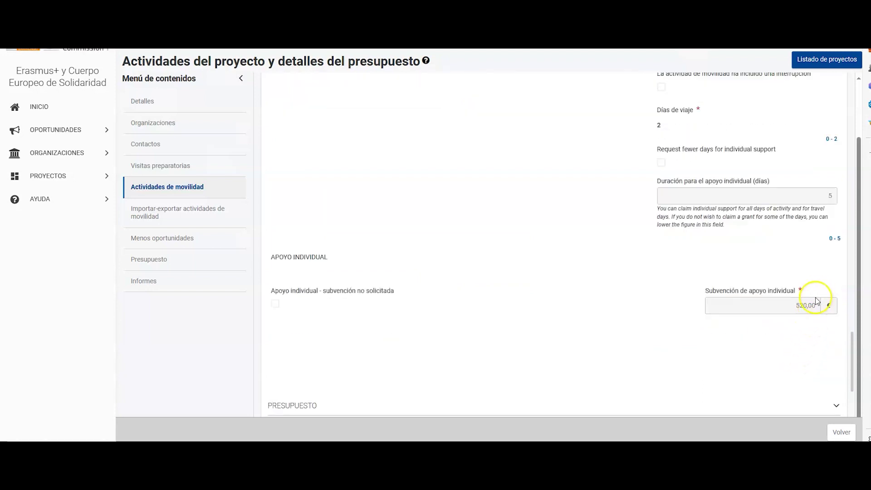
scroll(814, 302, "down", 2)
scroll(812, 303, "down", 5)
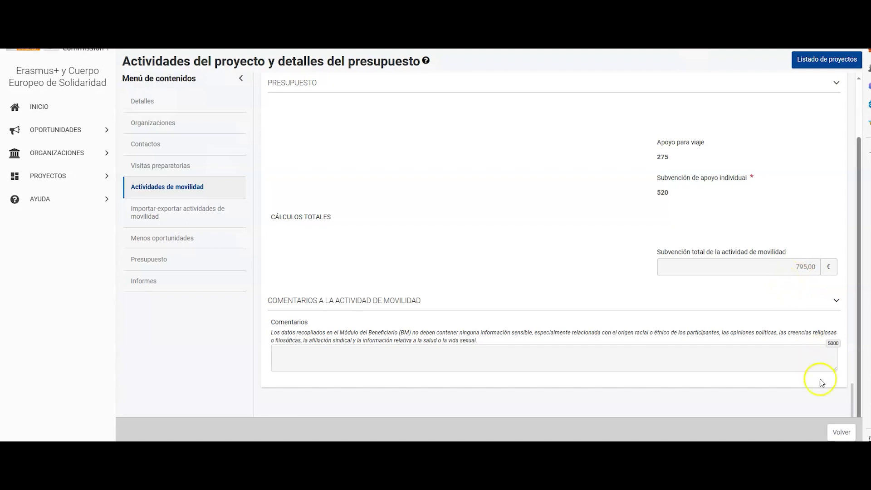
Return to the mobility activities list showing three COMPLETE pupil mobilities to Francia
left_click(840, 433)
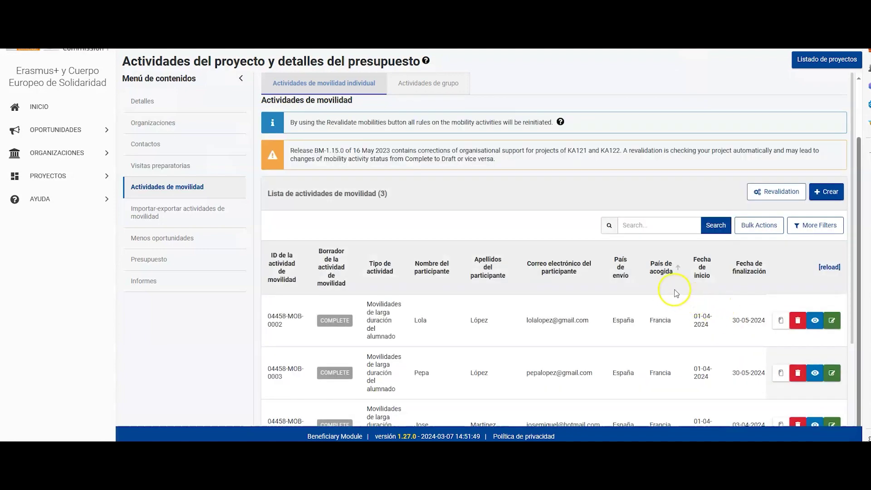
scroll(647, 278, "down", 1)
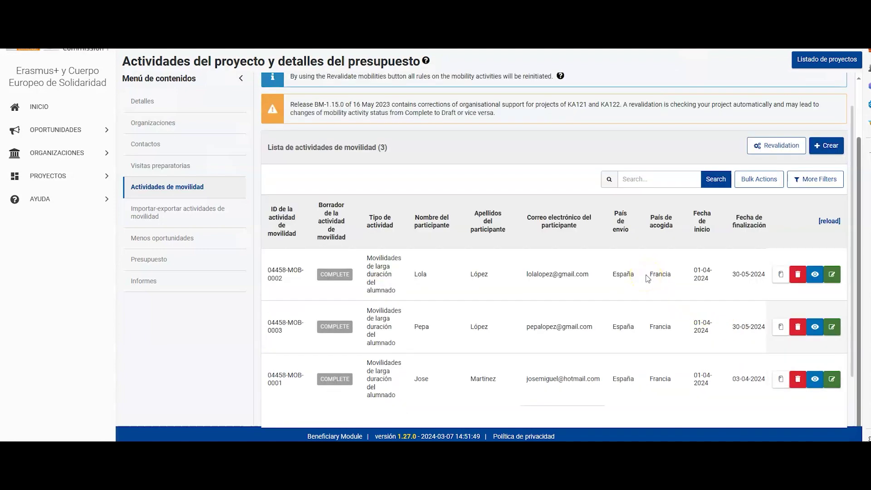